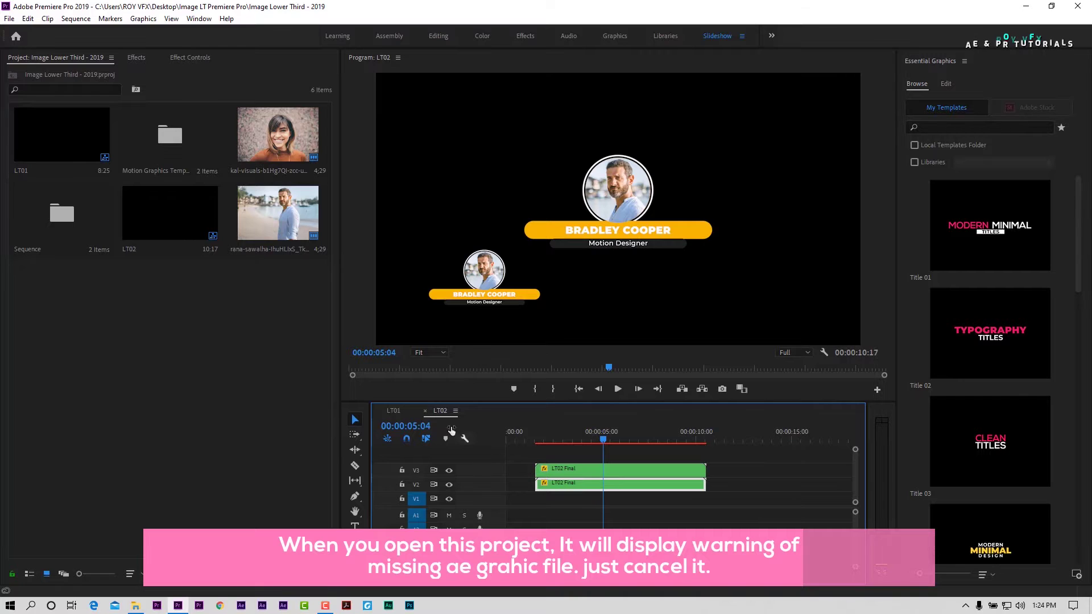
Step: Preview the LT01 title and open the nested LT01 Final and Lt01 Animation sequences
click(400, 413)
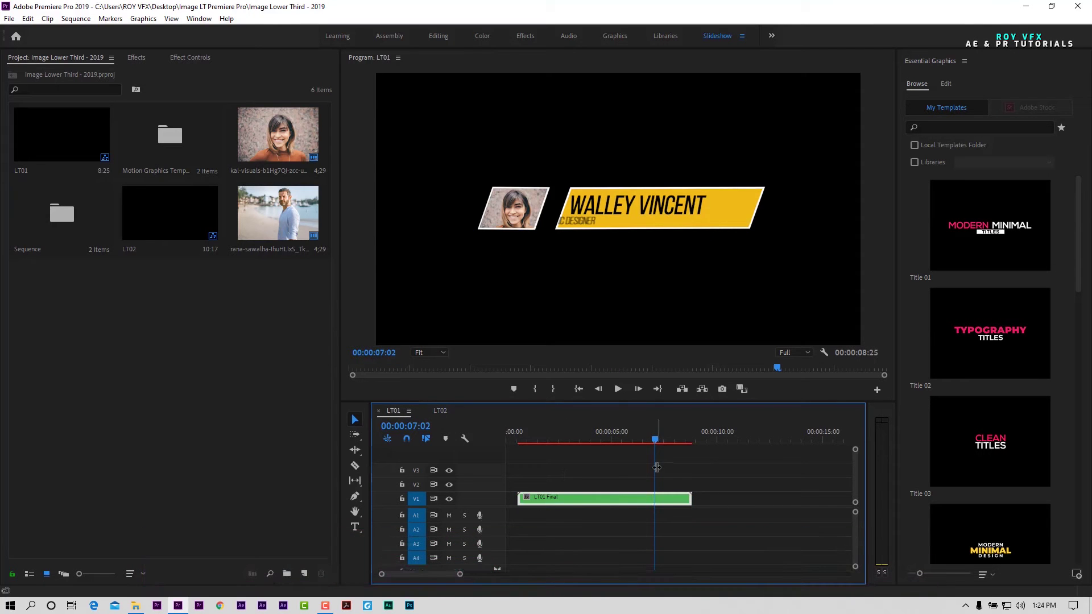
click(523, 449)
drag(523, 449, 625, 448)
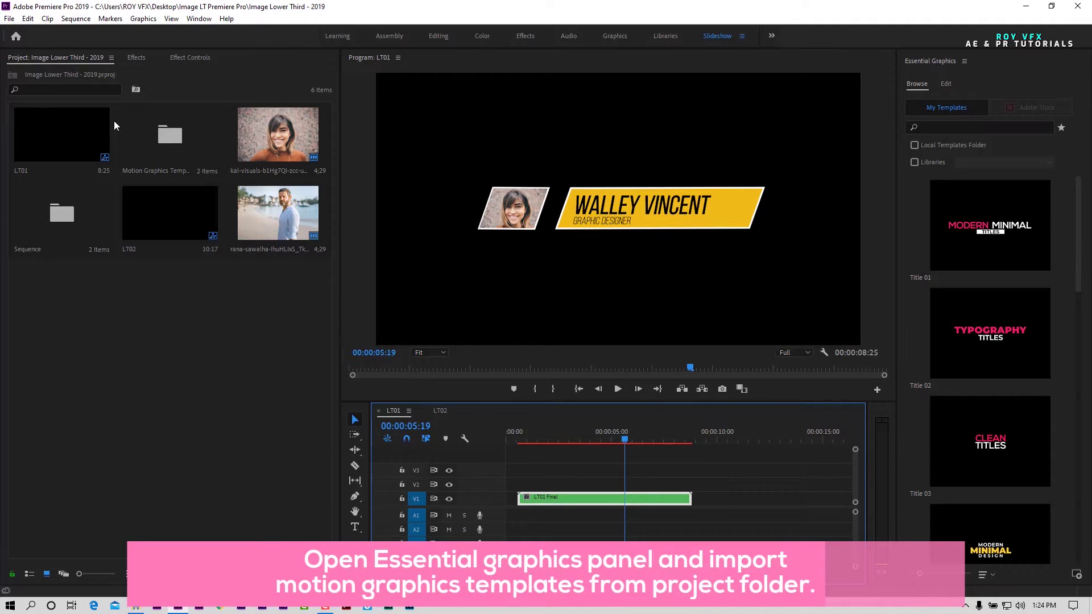
double_click(569, 499)
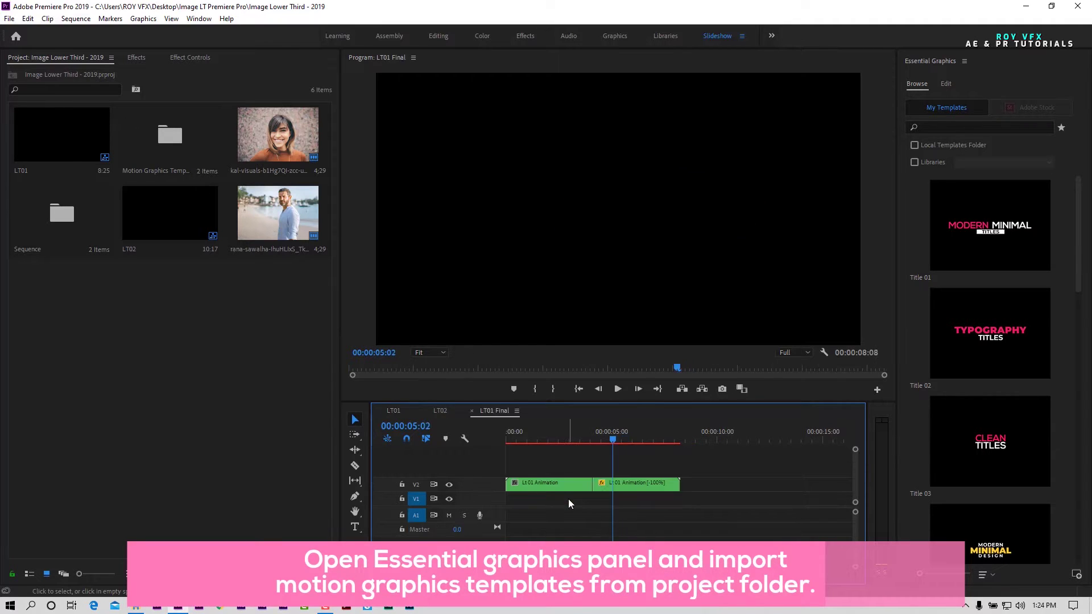
double_click(534, 485)
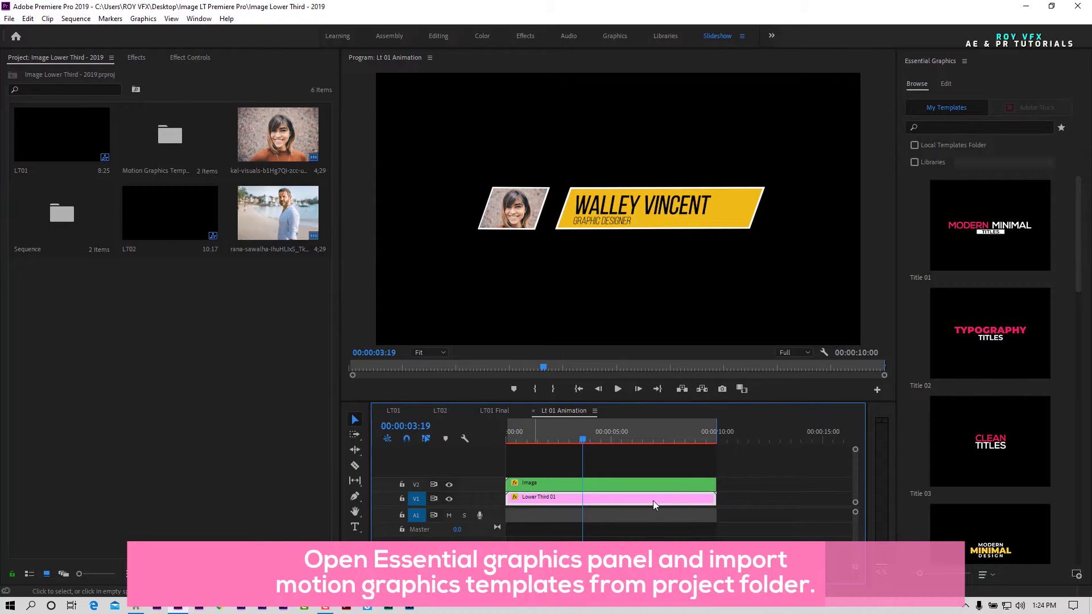
Step: Locate the Lower Third 01 template file in the project folder
click(1026, 7)
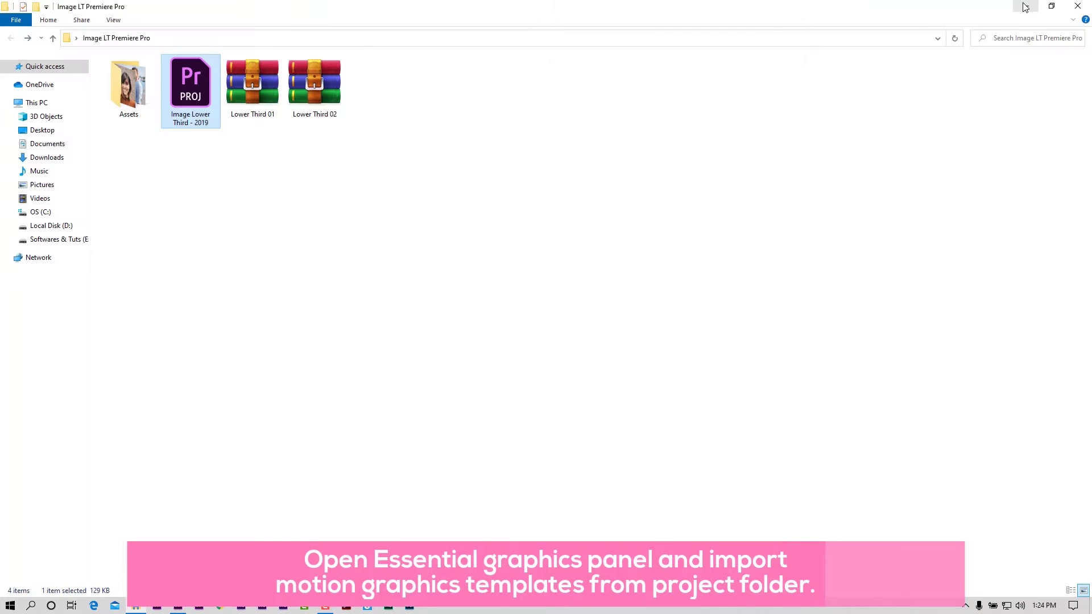
click(258, 96)
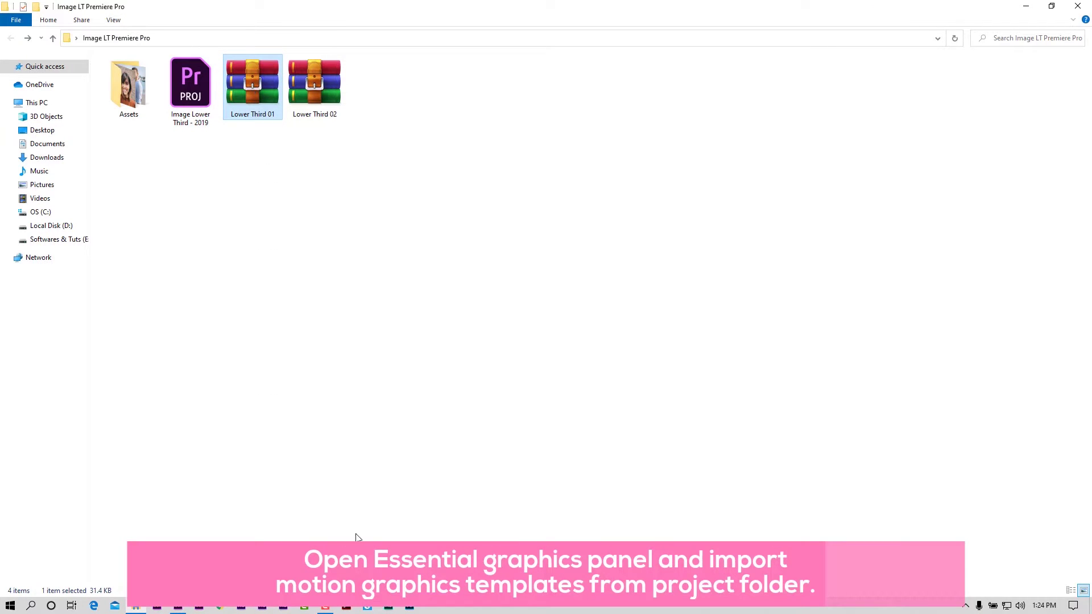
click(178, 606)
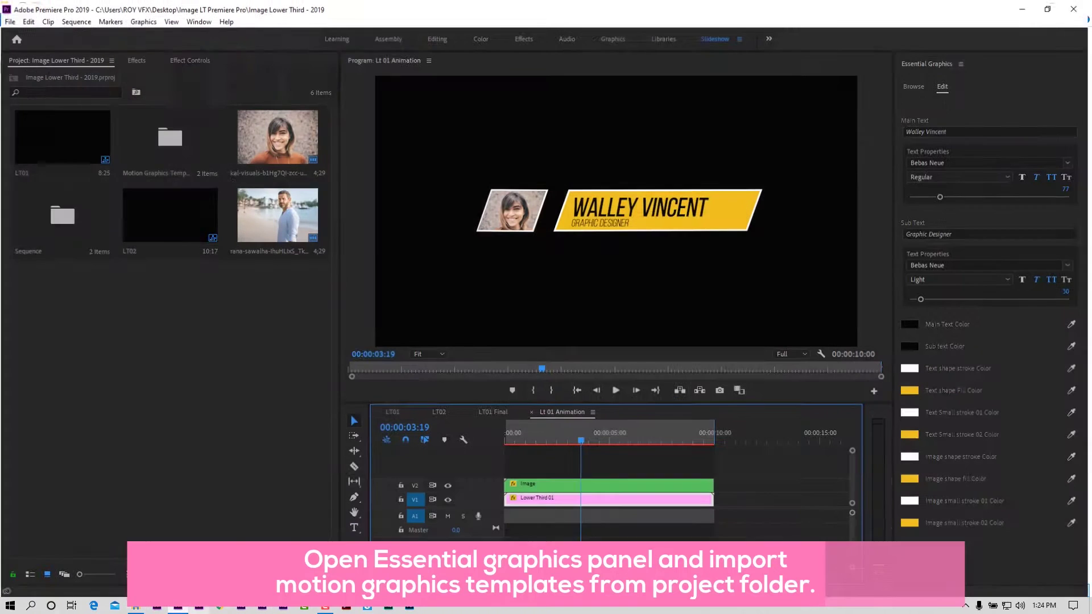
Step: Install Lower Third 01.mogrt from the project folder into Essential Graphics My Templates
click(913, 85)
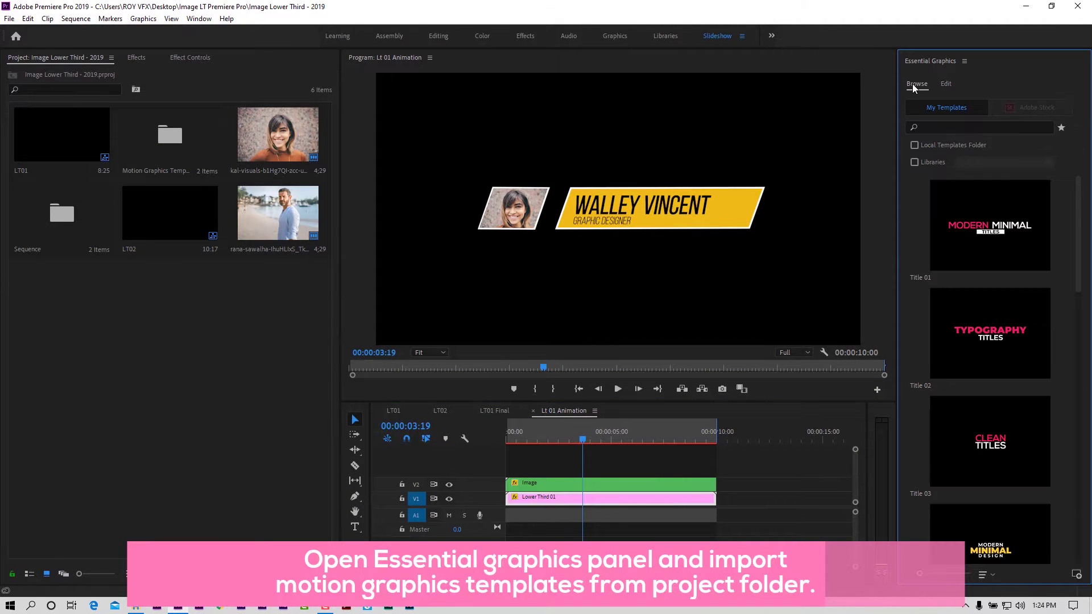
click(1077, 576)
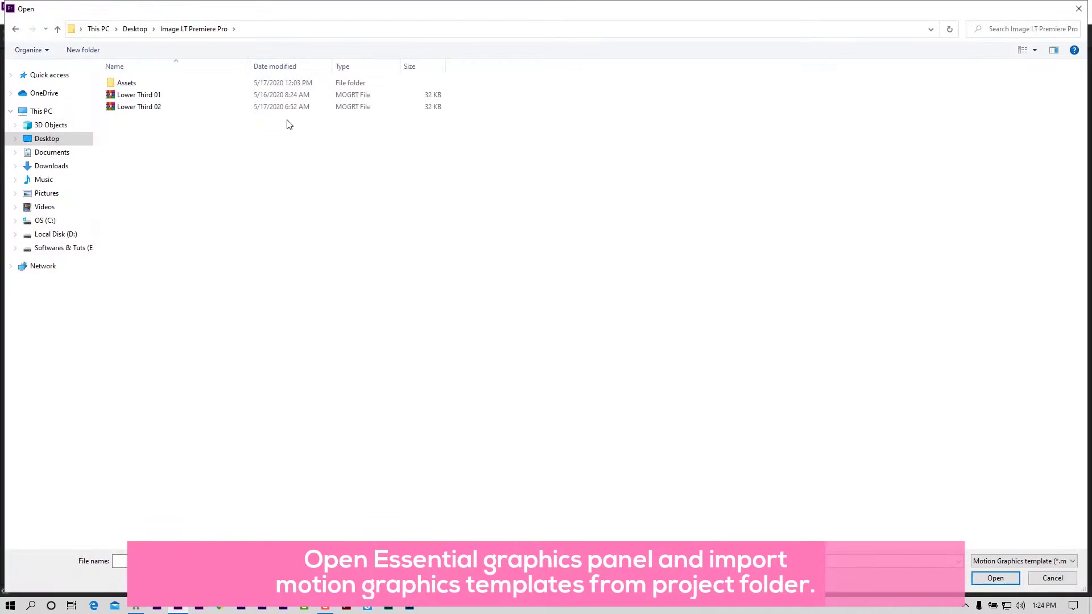
click(142, 97)
double_click(142, 98)
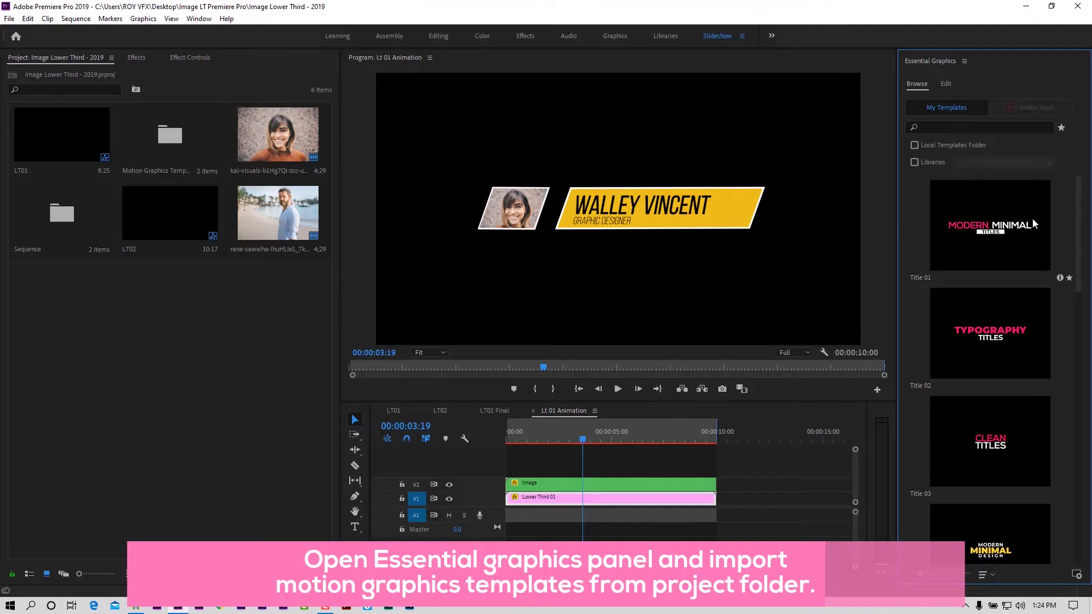
click(1077, 574)
Step: Install Lower Third 02.mogrt and go to the Lt 01 Animation sequence
double_click(188, 107)
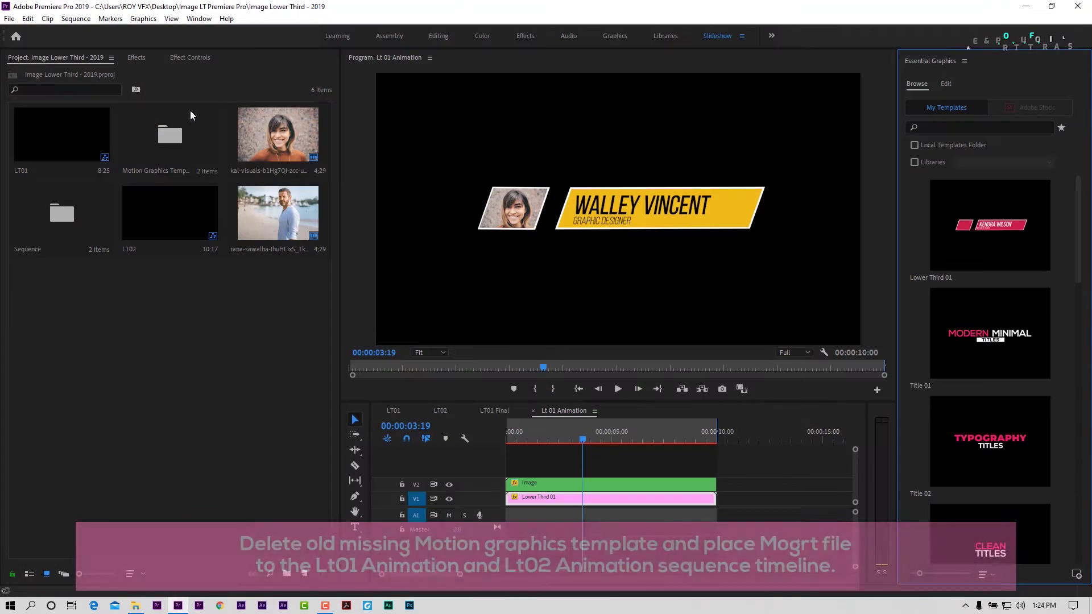
click(439, 411)
click(498, 410)
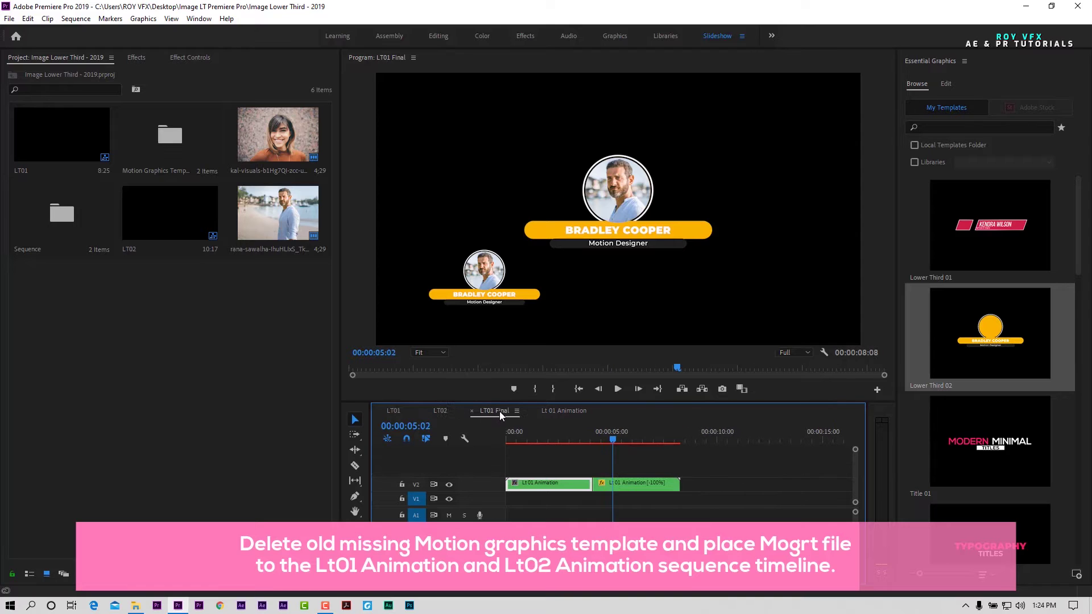
click(565, 410)
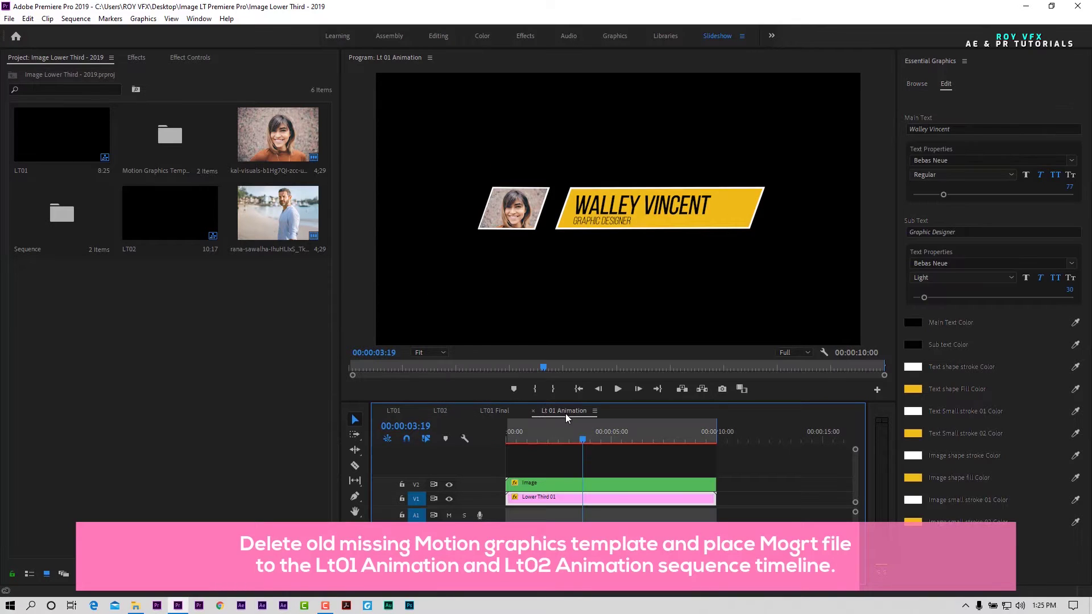
Step: Replace the missing Lower Third 01 clip on V1 with the installed Lower Third 01 template
click(744, 502)
click(675, 503)
key(Delete)
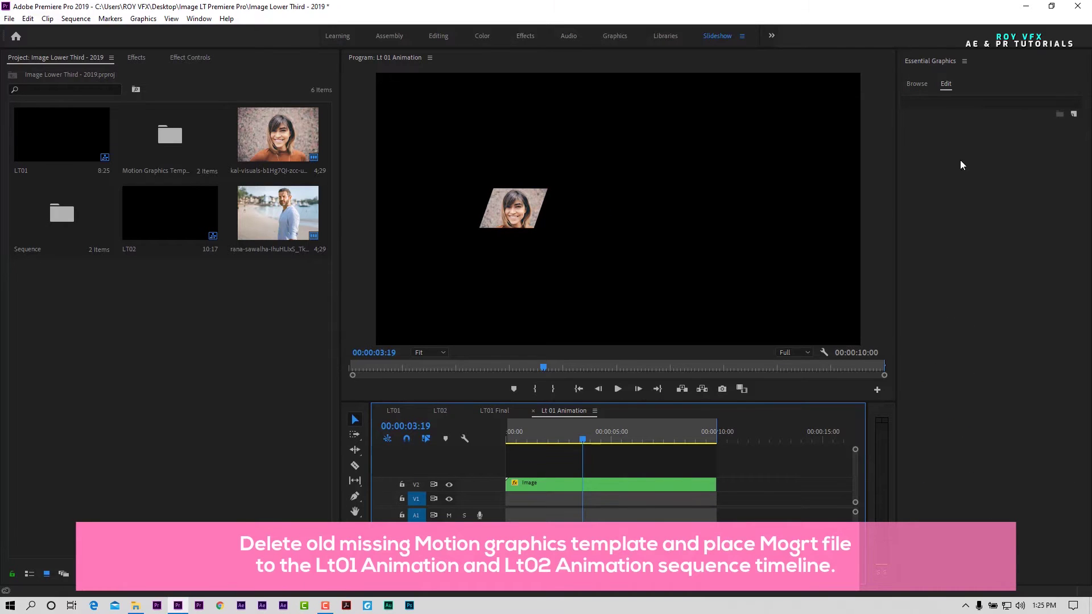
click(917, 84)
drag(990, 227, 509, 508)
click(577, 502)
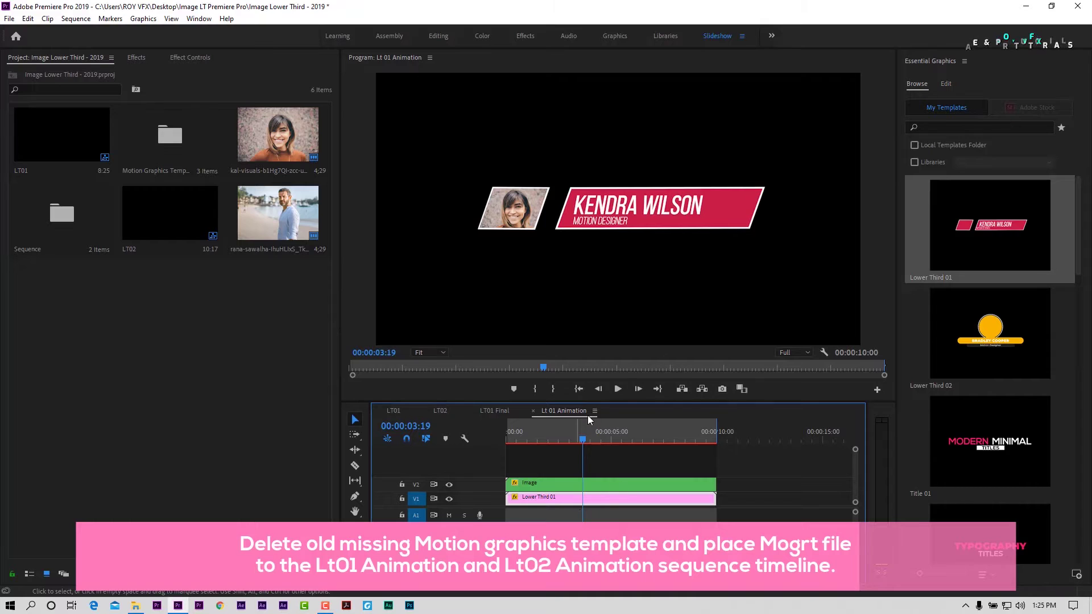
drag(576, 439, 630, 450)
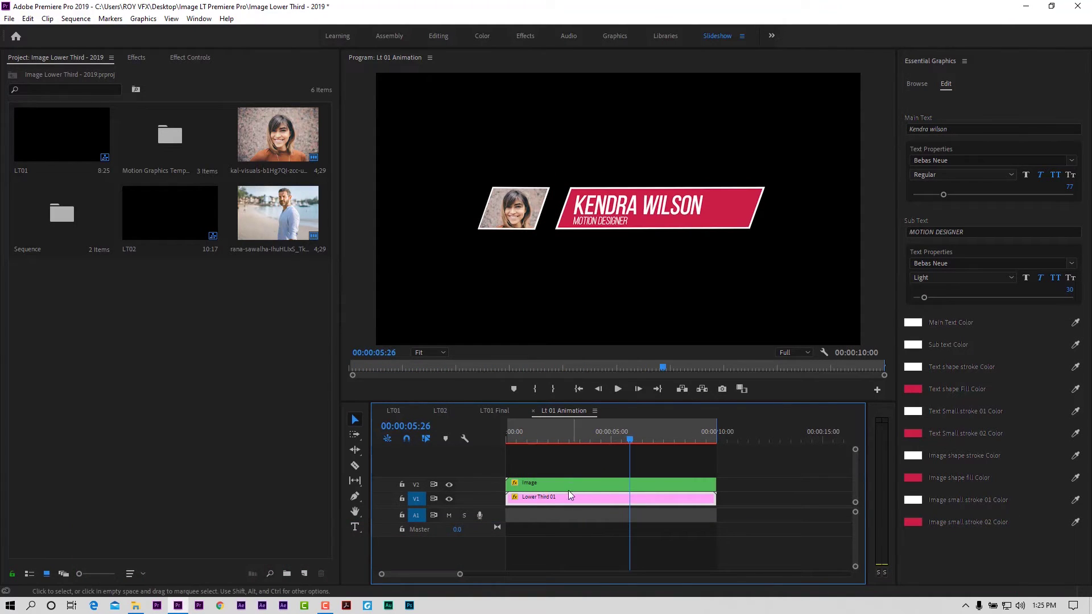
click(441, 411)
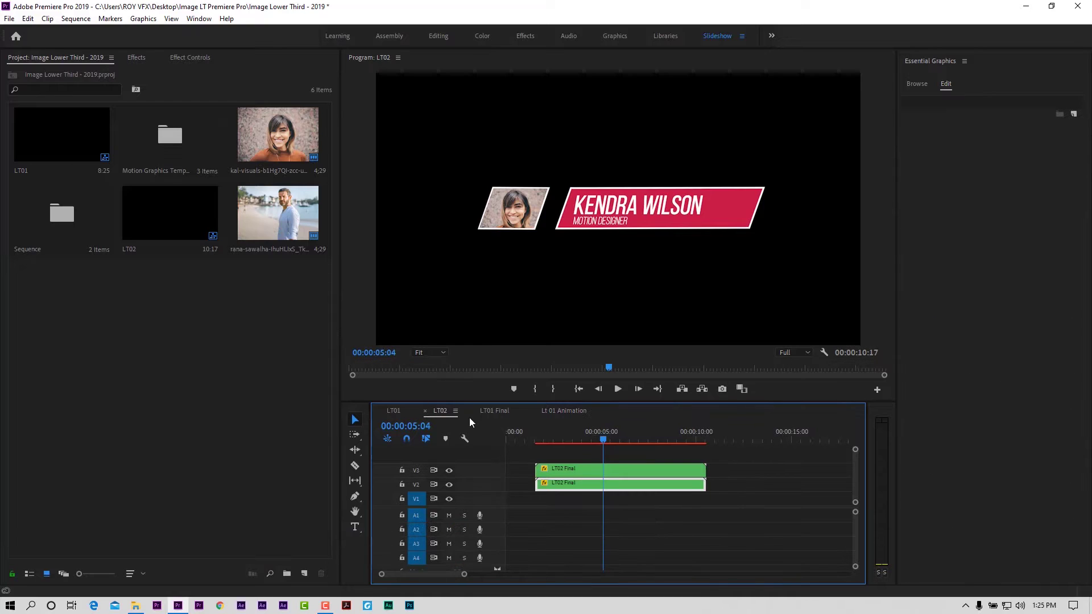
Step: In Lt02 Animation, swap the old Lower Third 02 clip for the installed Lower Third 02 template
double_click(579, 486)
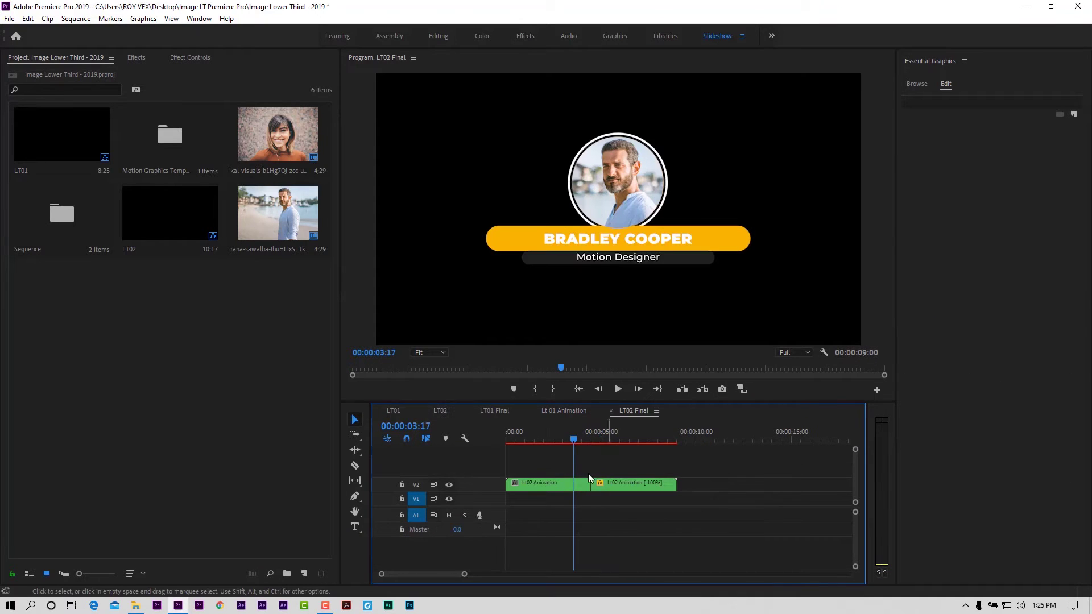
double_click(541, 484)
click(535, 498)
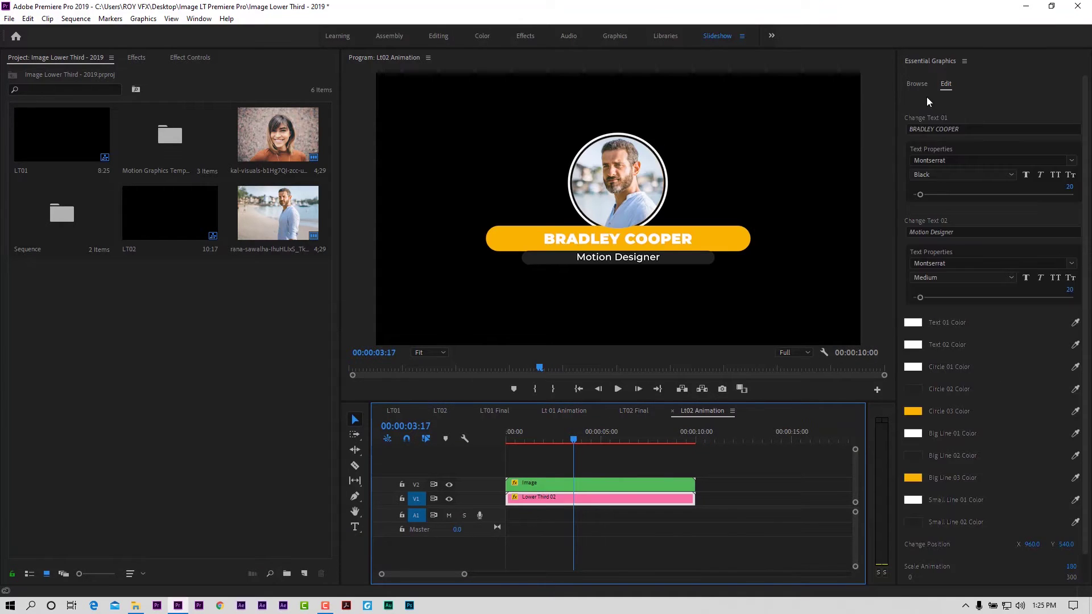
click(917, 83)
click(598, 498)
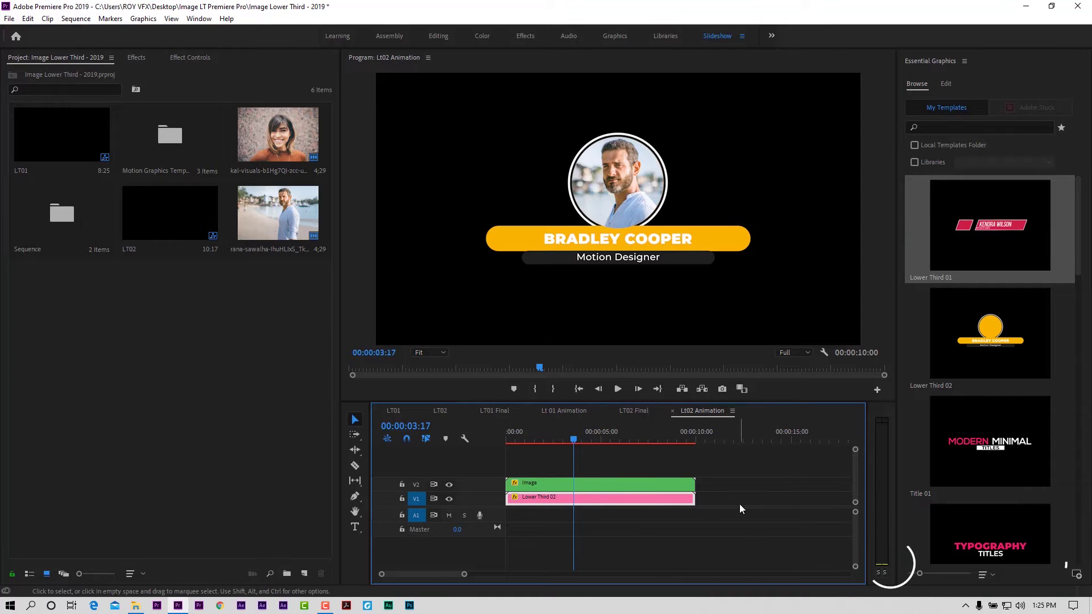
key(Delete)
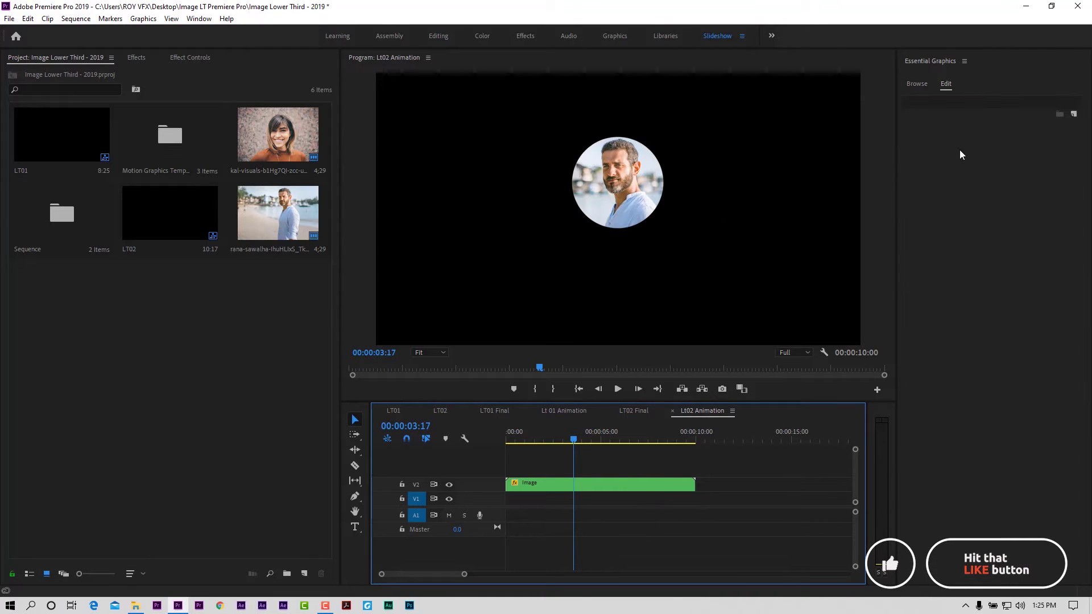
click(912, 84)
drag(1012, 350, 515, 510)
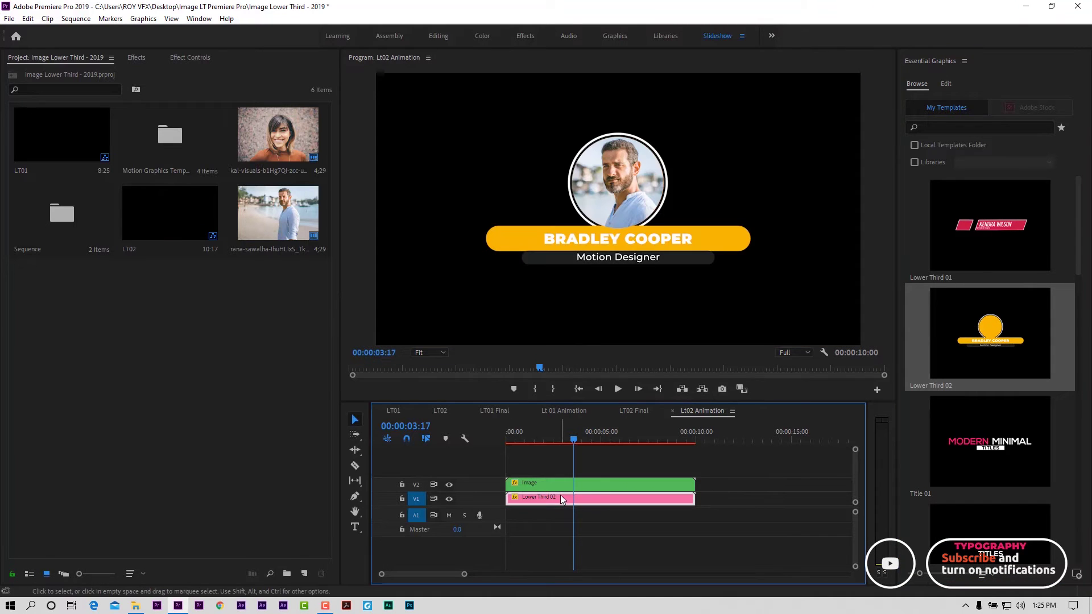
drag(562, 441, 641, 446)
click(749, 487)
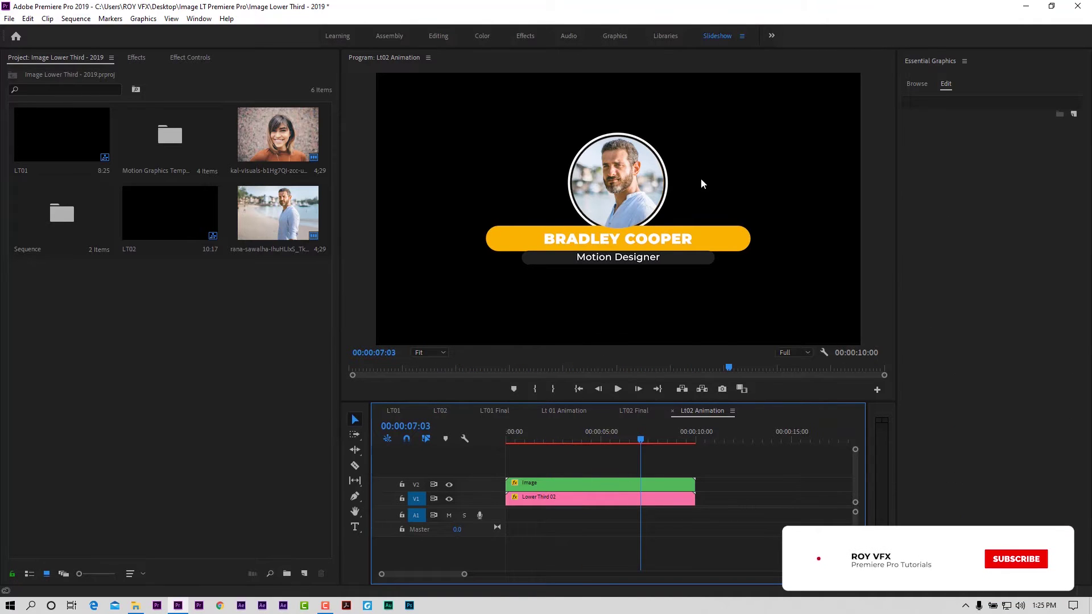
Step: Go from Lt 01 Animation into Image and Insert Image here, and delete the old portrait photo clip
drag(641, 447, 568, 459)
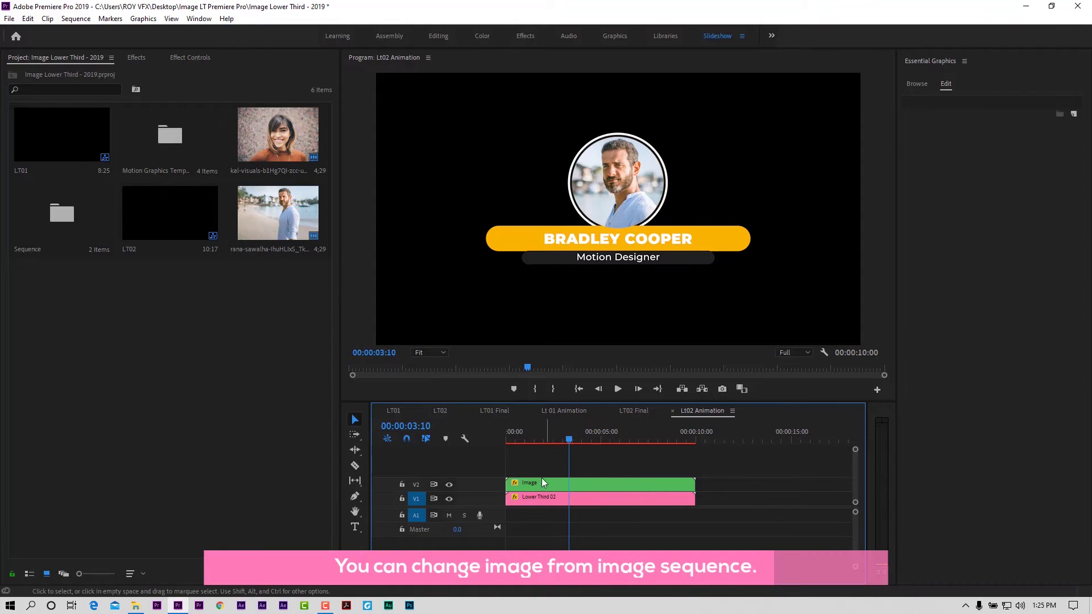
click(393, 411)
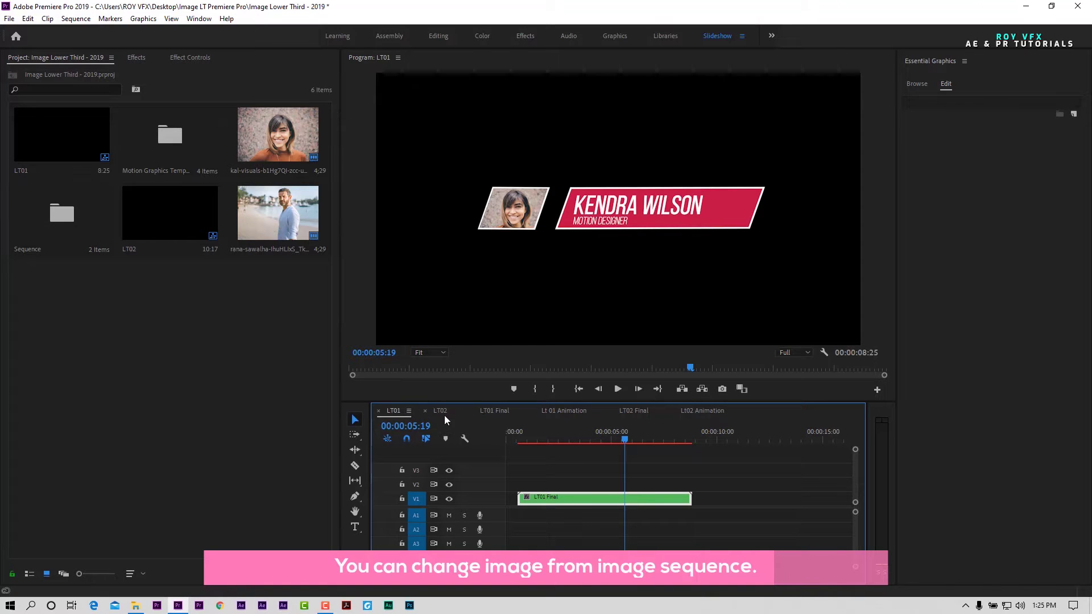
click(560, 411)
double_click(547, 484)
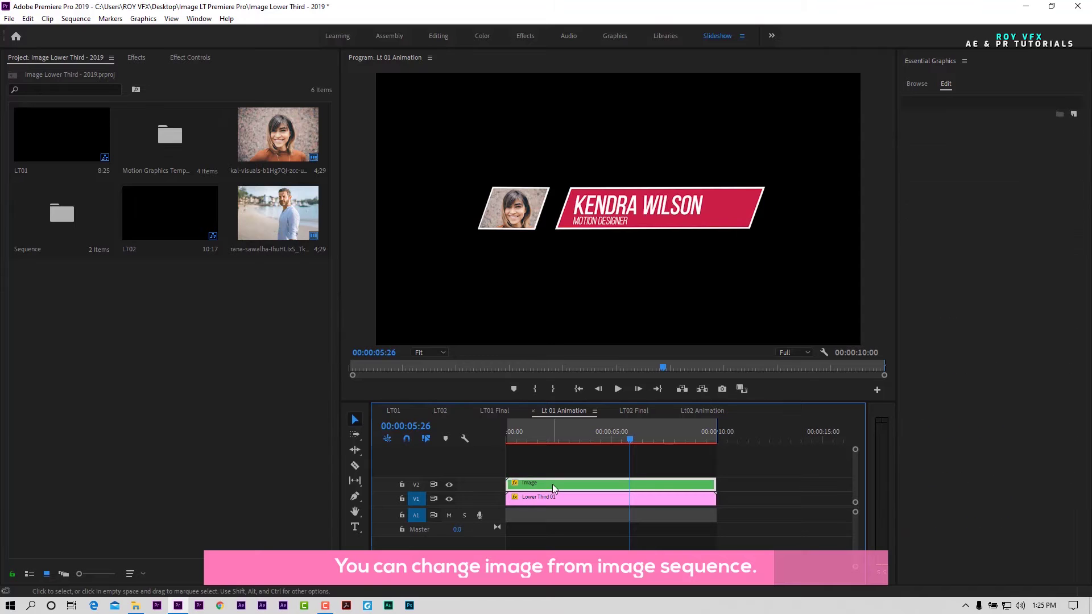
double_click(548, 483)
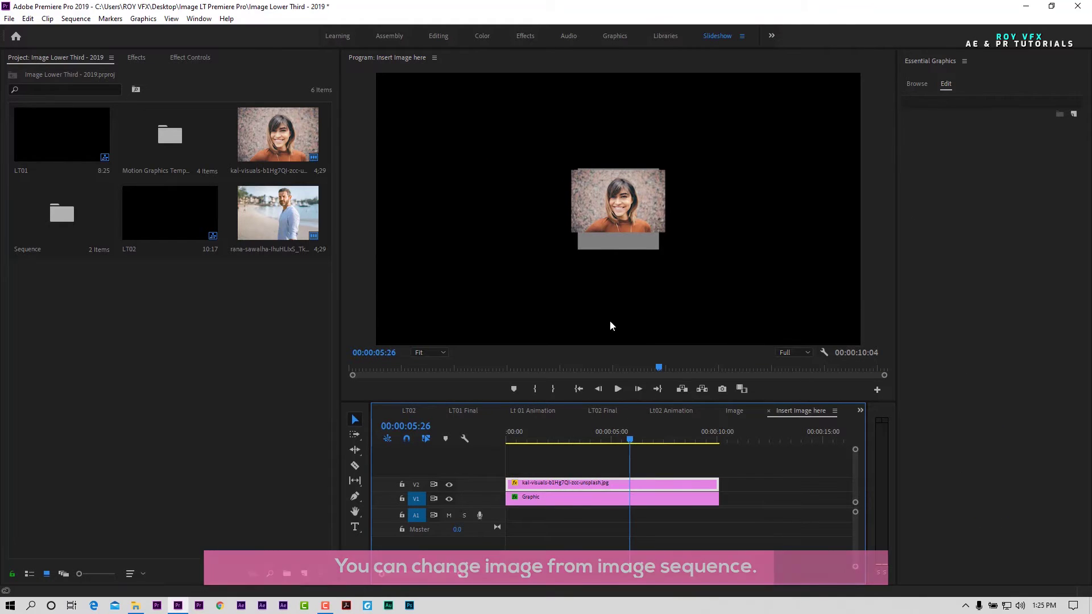
click(559, 500)
click(562, 482)
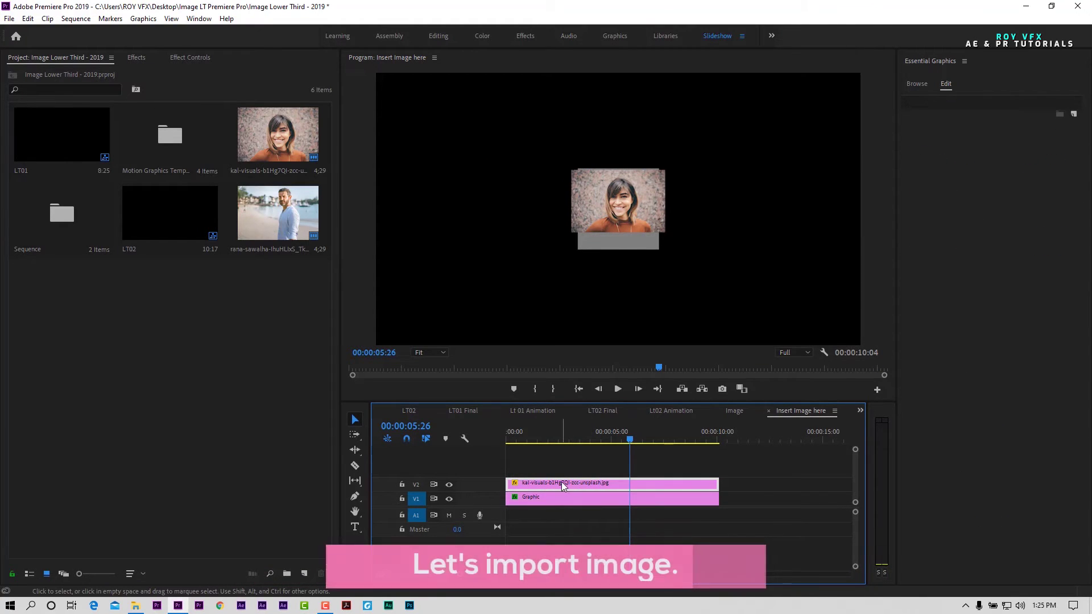
key(Delete)
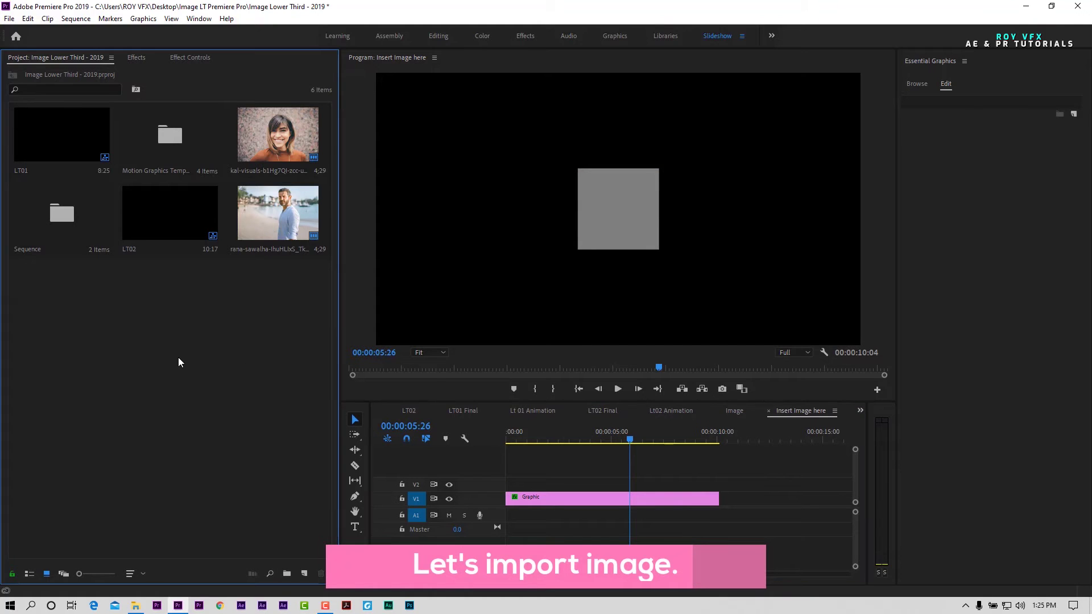
Step: Import the pink-background portrait onto V2, trim it to the Graphic clip, and scale it to 19
double_click(178, 358)
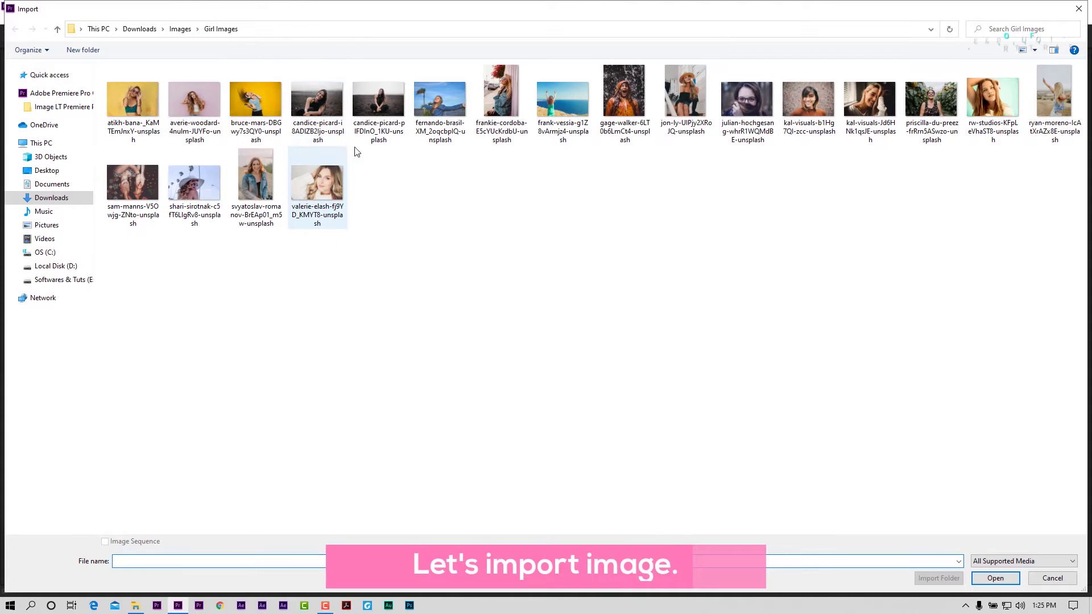
double_click(200, 104)
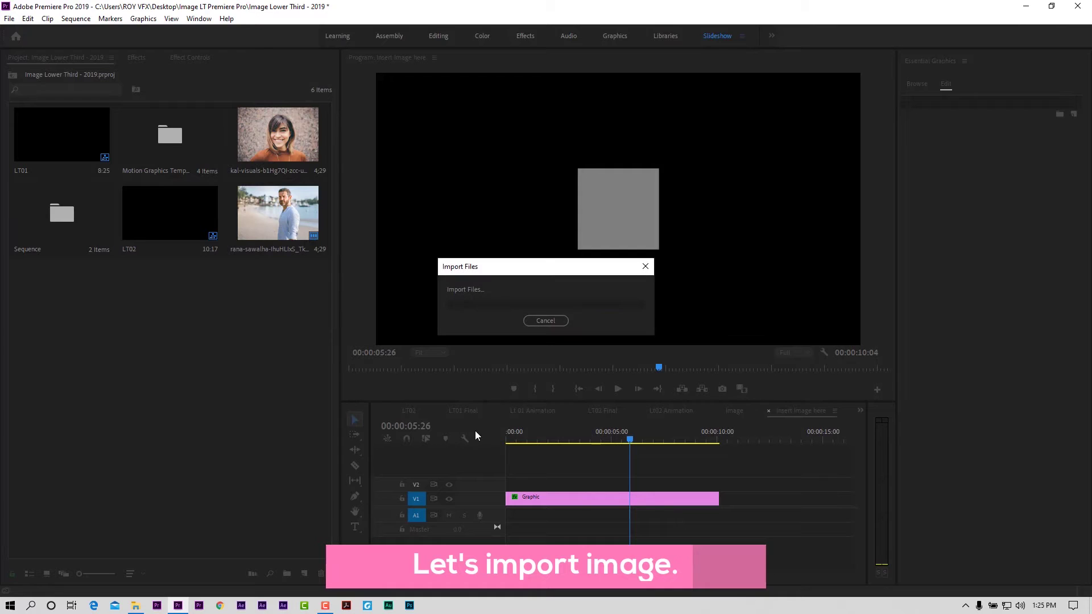
drag(62, 291, 585, 486)
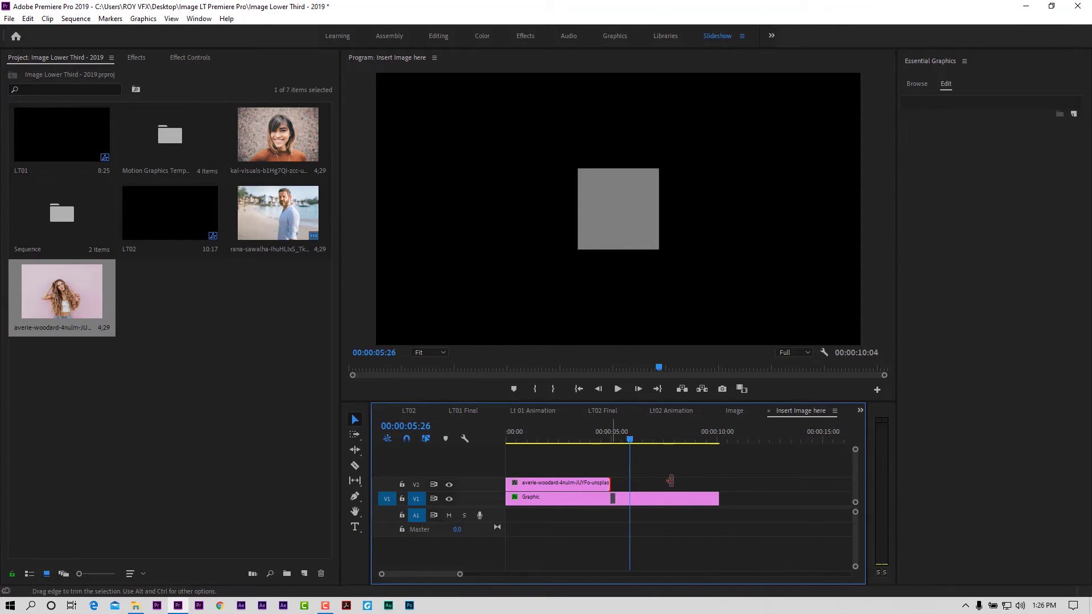
drag(659, 481, 719, 483)
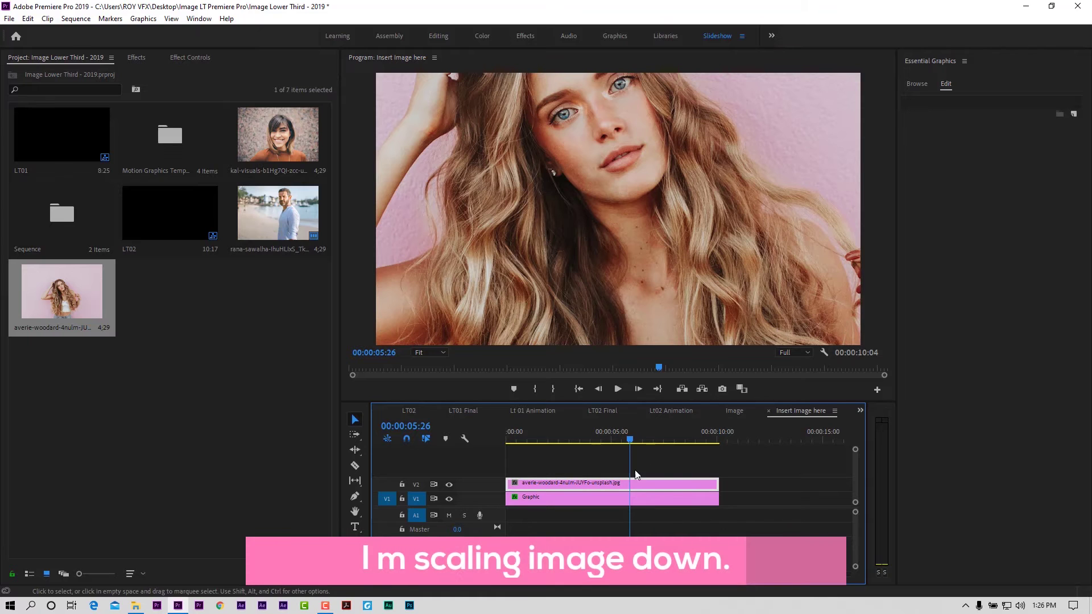
click(183, 57)
drag(132, 129, 87, 128)
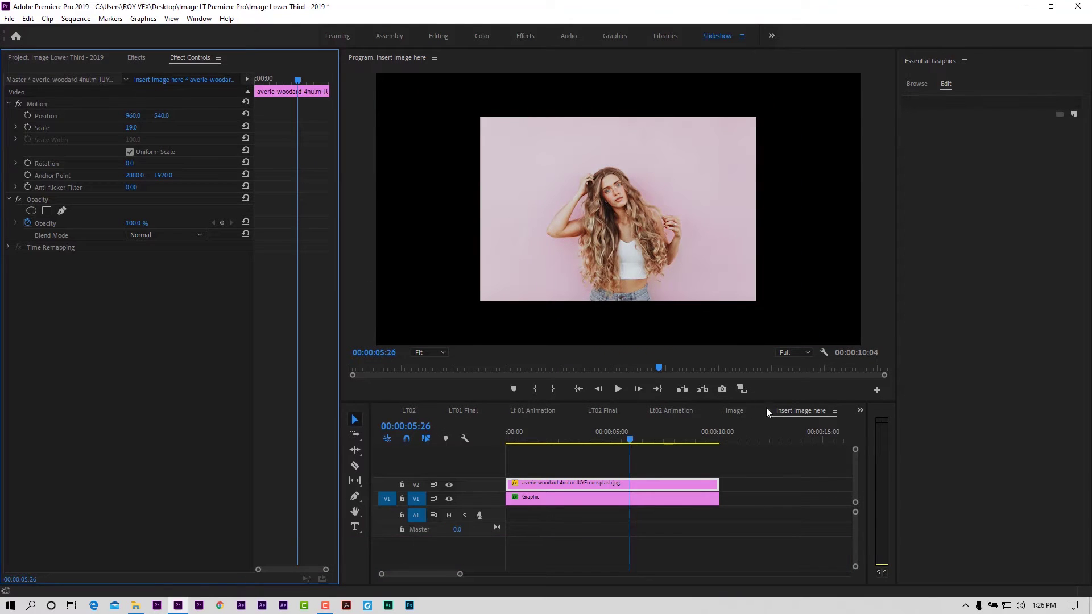
Step: Set the portrait's Scale to 17 and check its fit in the LT01 lower third
click(378, 411)
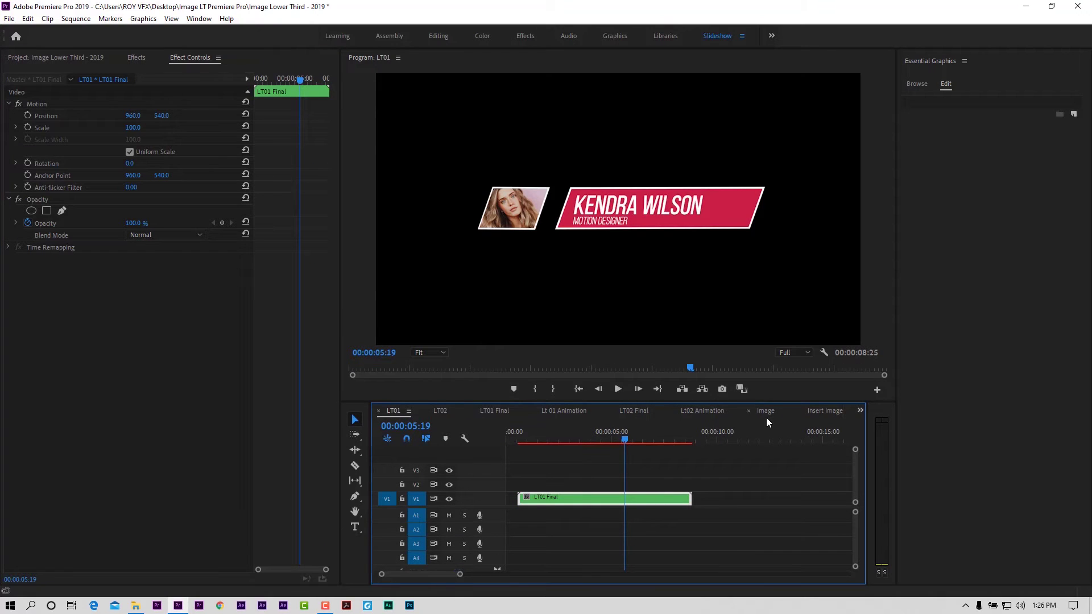
click(827, 411)
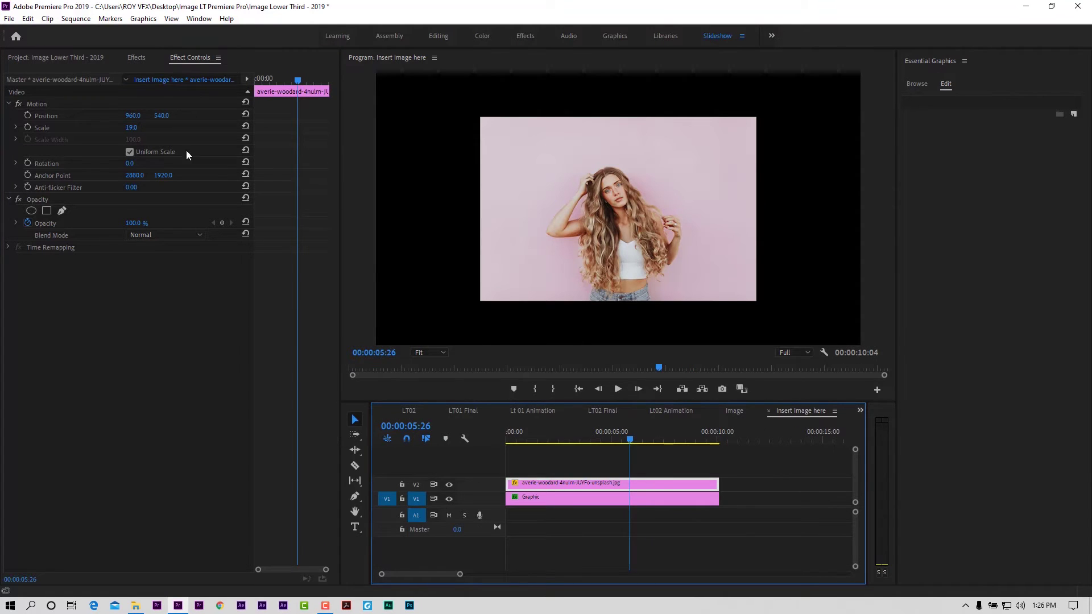
click(133, 127)
text(17)
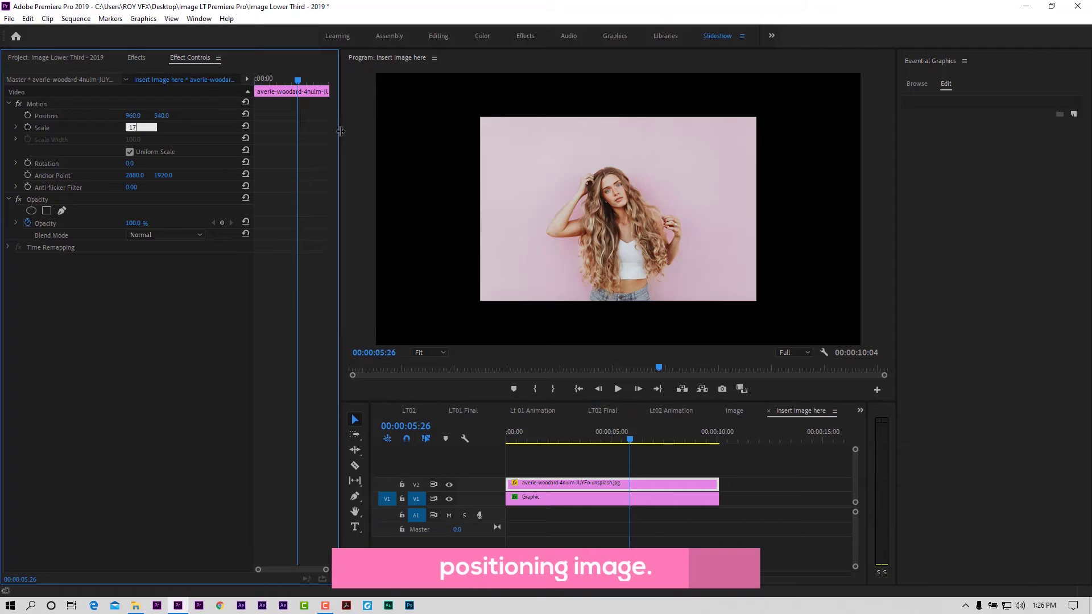
key(Return)
click(384, 412)
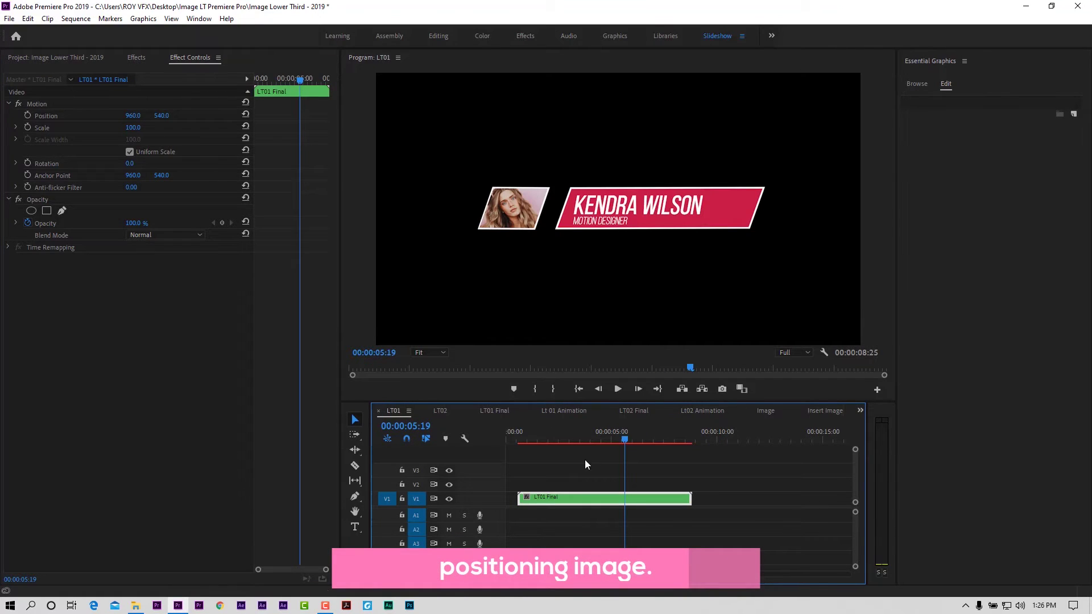
Step: Reduce the portrait's Scale to 15 and confirm its framing in LT01
click(807, 411)
click(133, 128)
text(15)
key(Return)
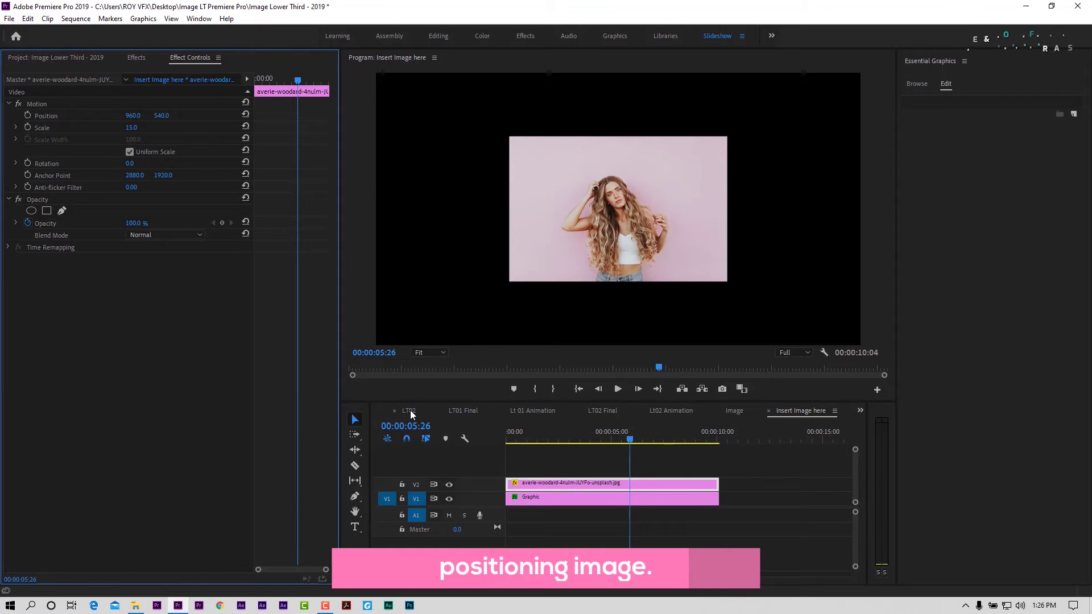
click(451, 412)
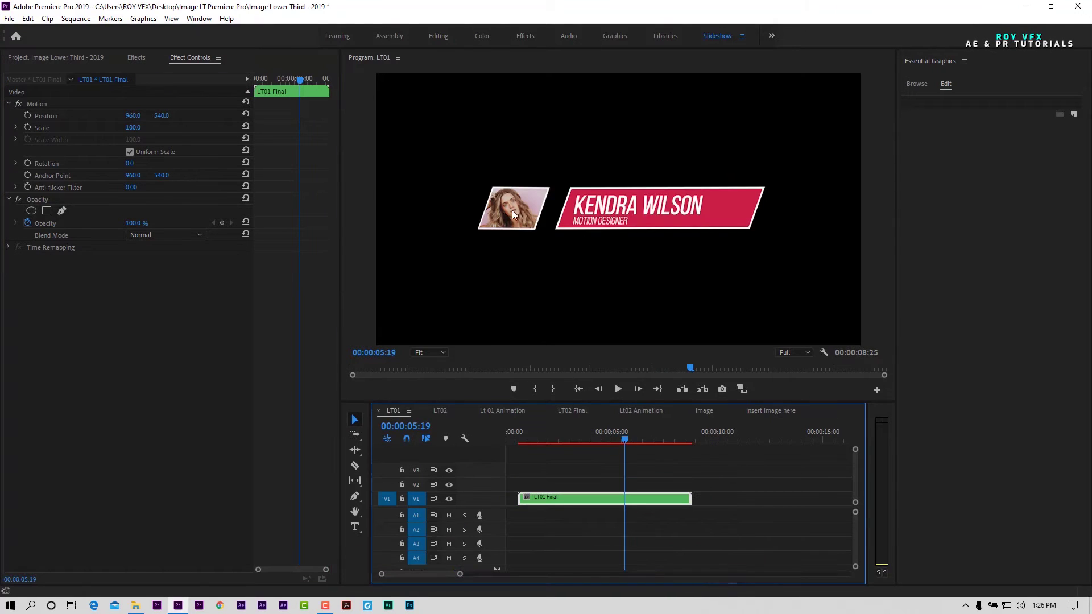
click(771, 411)
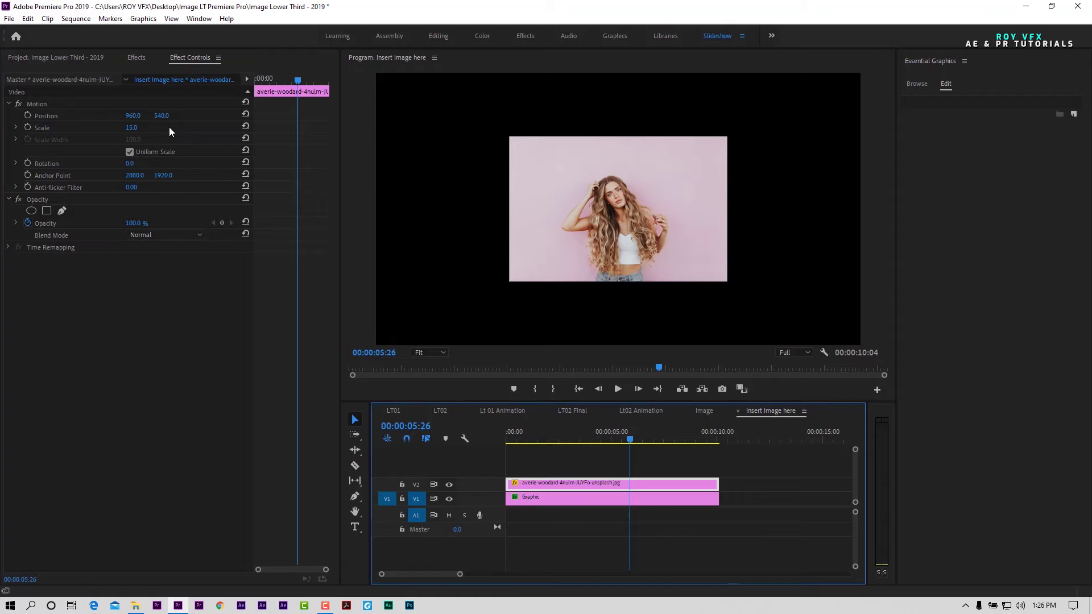
click(416, 412)
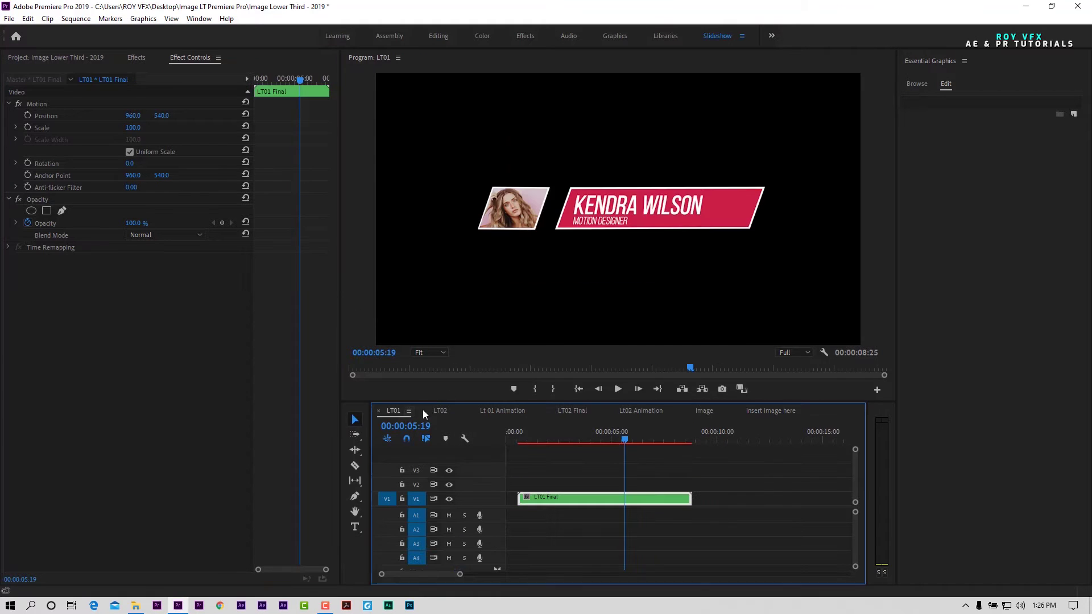
Step: Change the Lower Third 01 main text to the new person's name and the sub text to 'designer'
drag(623, 441, 572, 463)
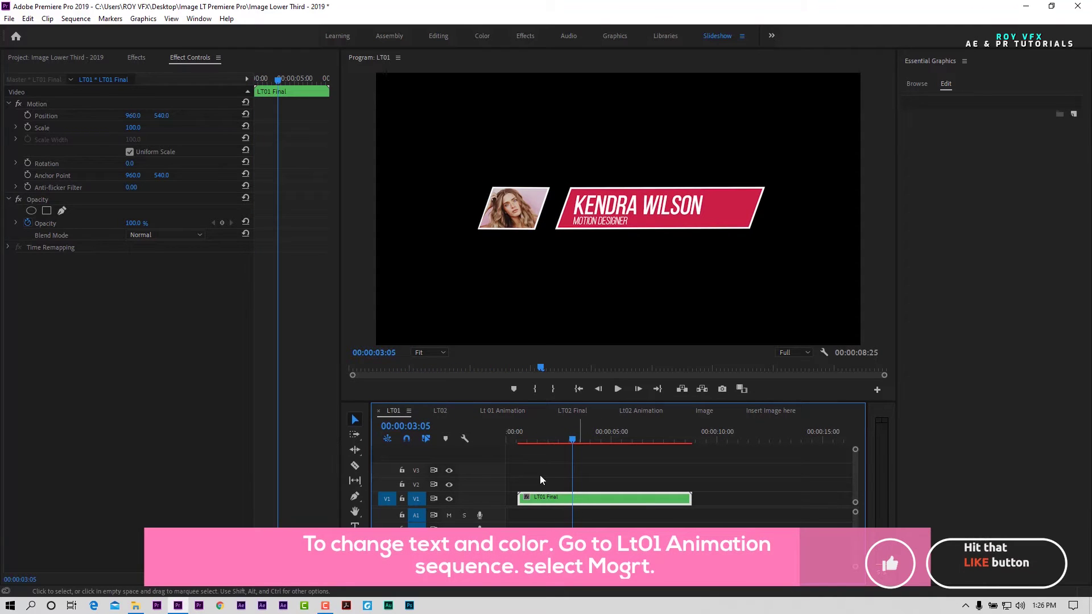
click(505, 412)
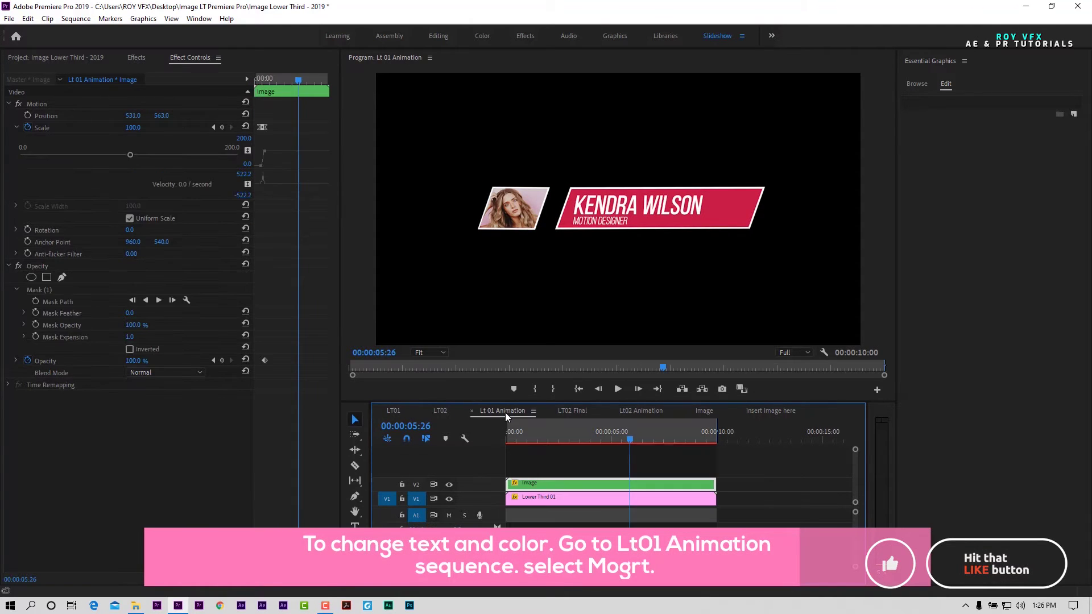
click(565, 495)
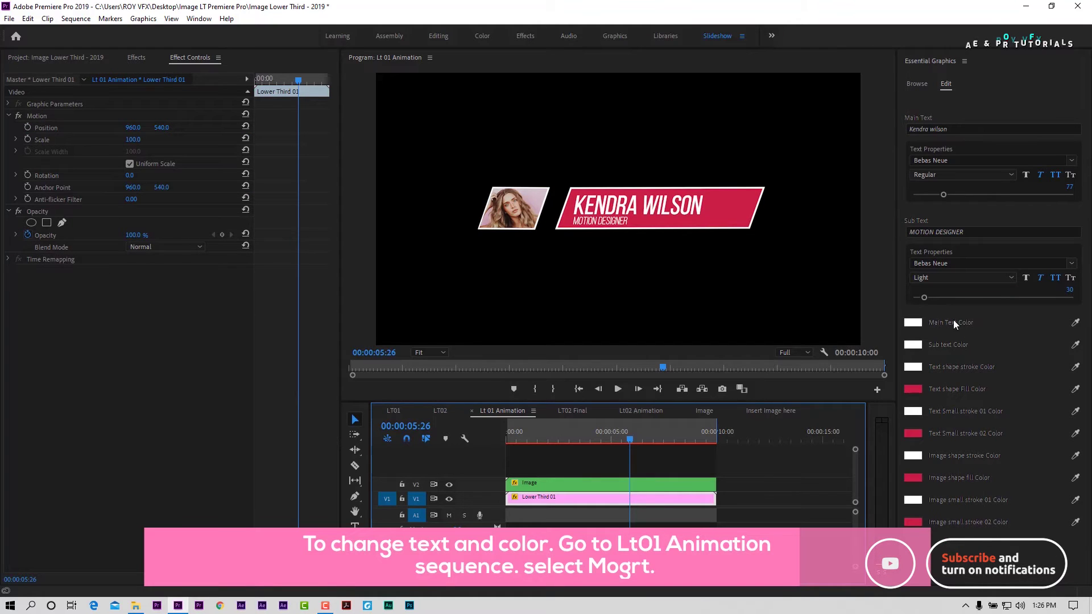
click(958, 129)
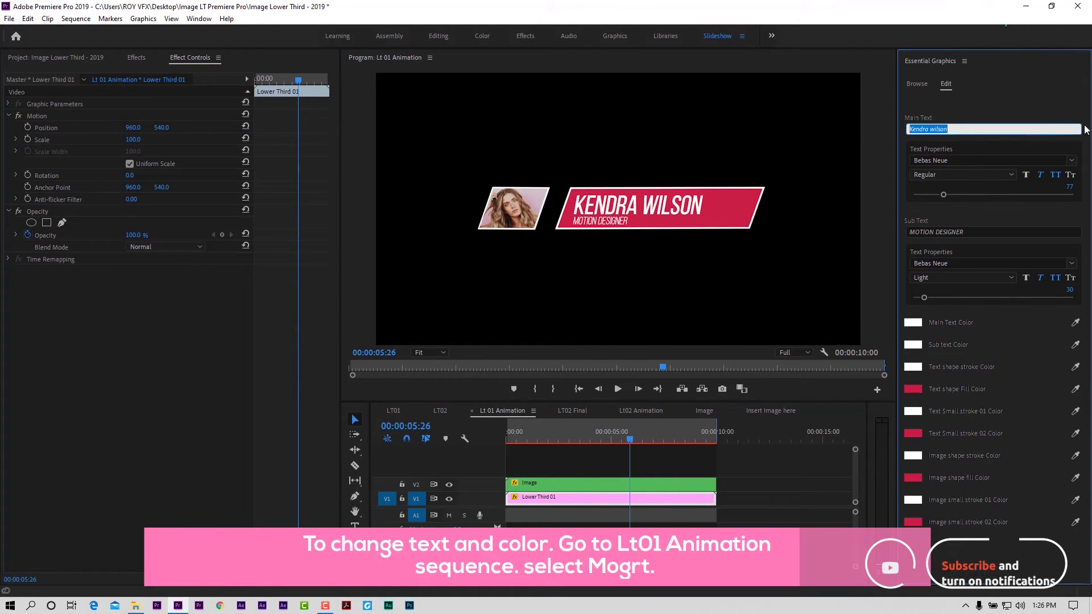
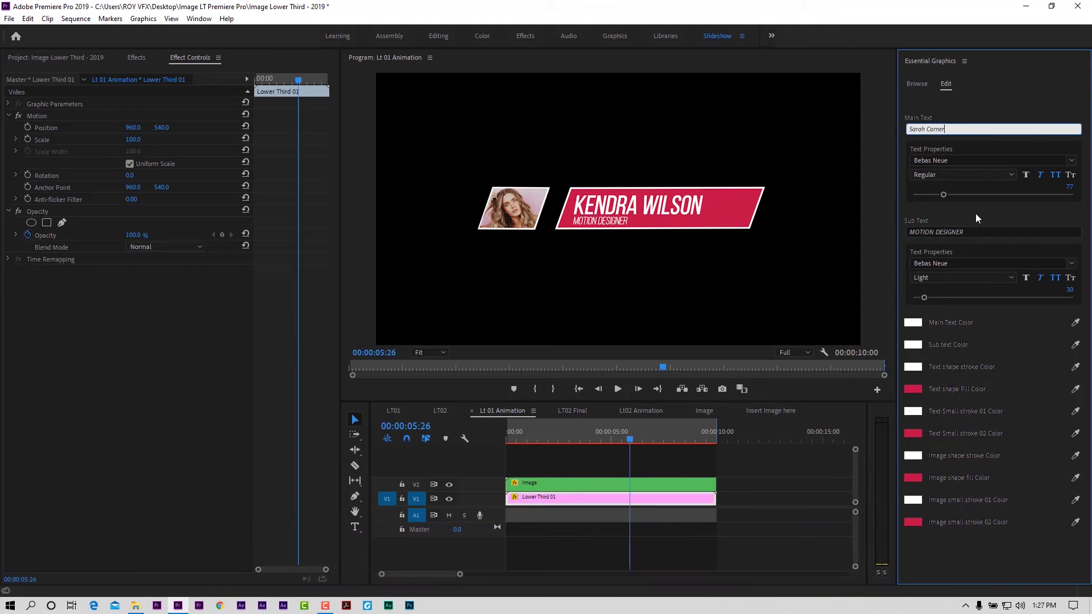
click(981, 232)
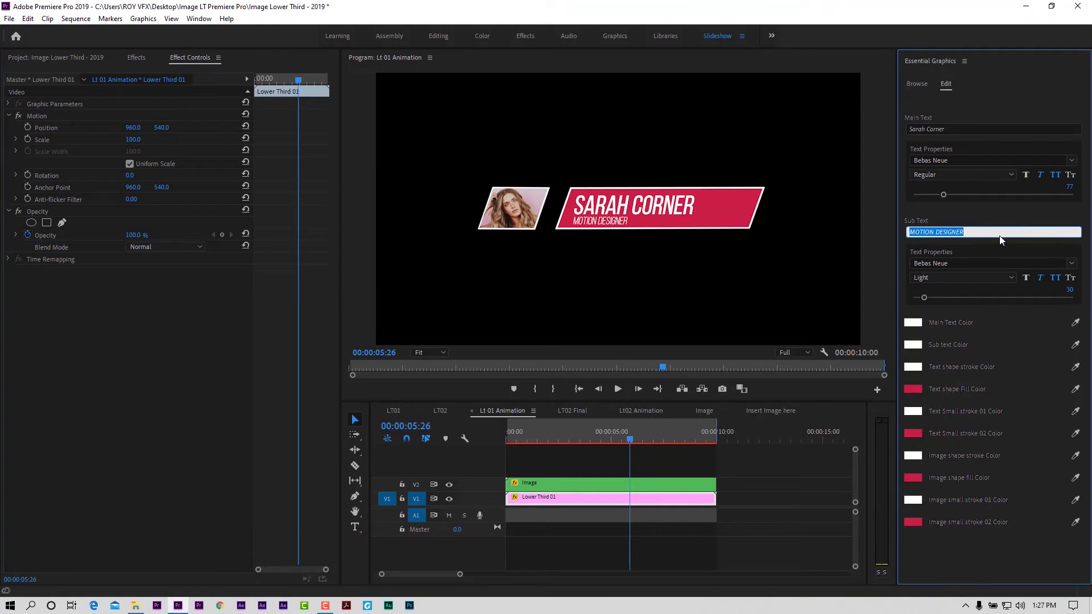
text(Inter)
key(BackSpace)
key(BackSpace)
key(BackSpace)
key(BackSpace)
key(BackSpace)
text(designer)
click(620, 216)
drag(627, 432, 575, 455)
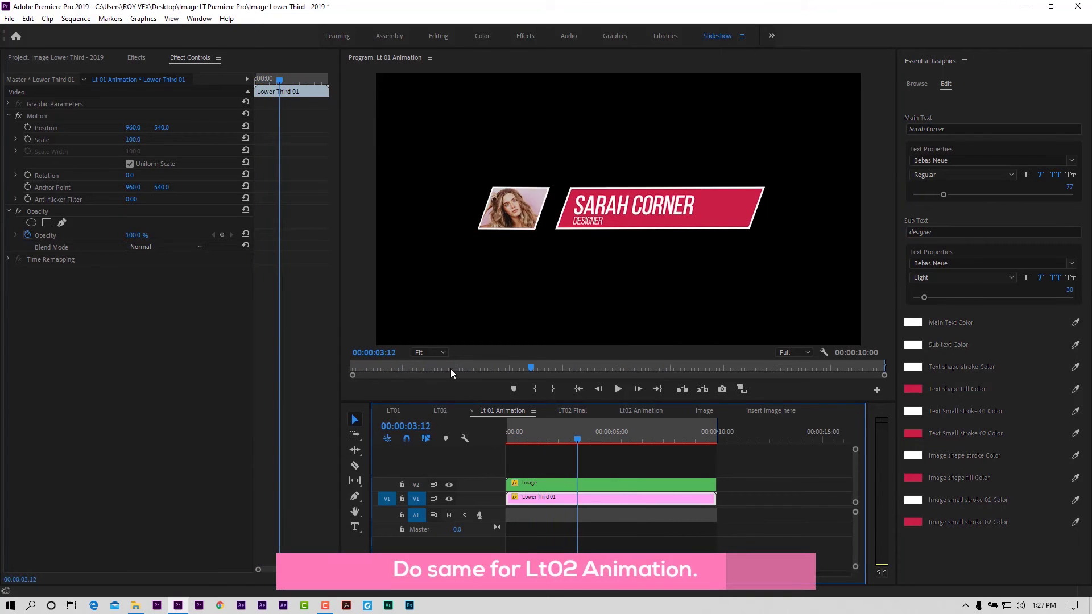
Step: Drill from LT02 through LT02 Final, Lt02 Animation and Image into Change Image Here, selecting the beach photo
click(440, 411)
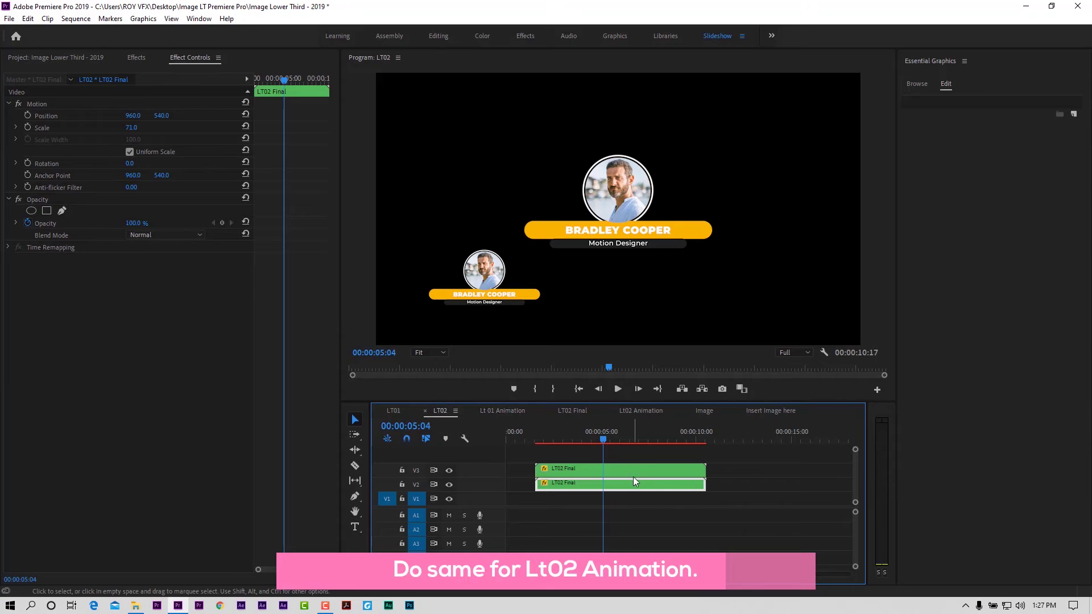
double_click(600, 484)
double_click(538, 484)
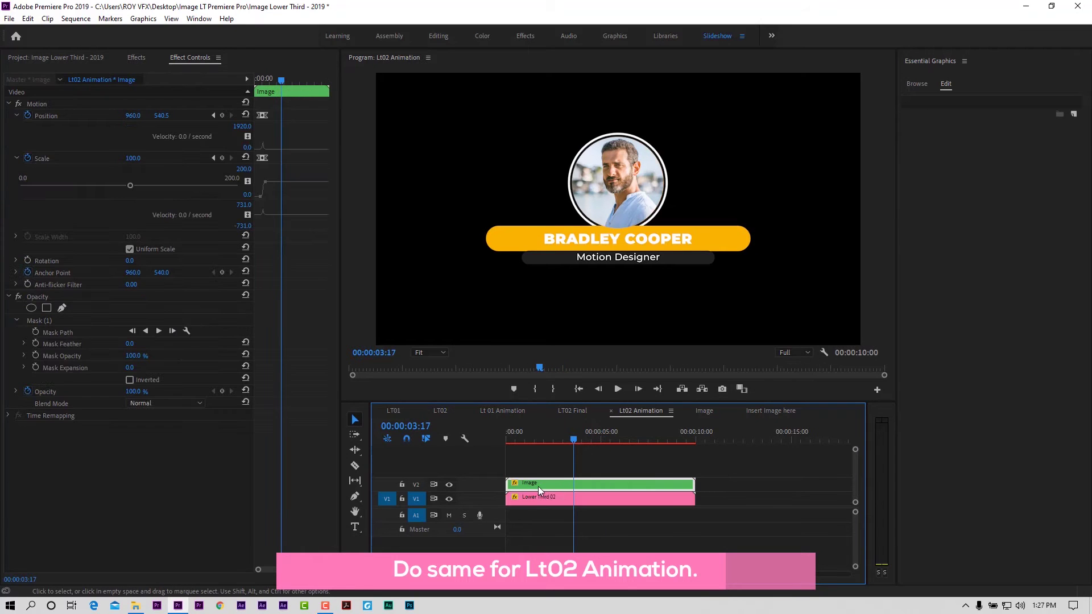
click(536, 497)
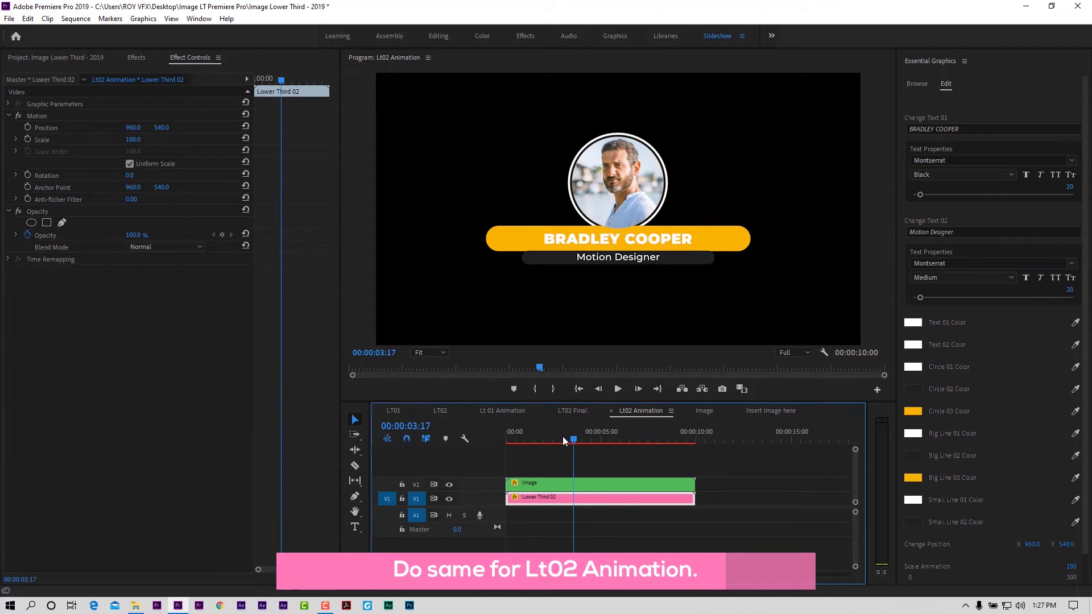
double_click(548, 487)
double_click(552, 484)
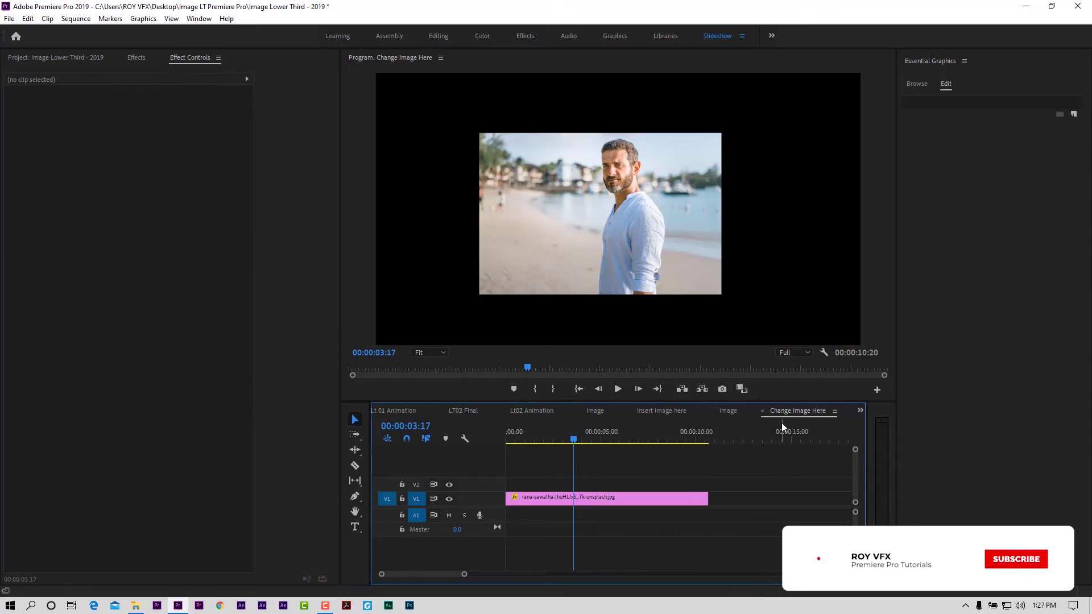
click(579, 499)
Step: Import the smiling portrait onto V2 and extend it to the length of the clip below
click(45, 57)
double_click(281, 376)
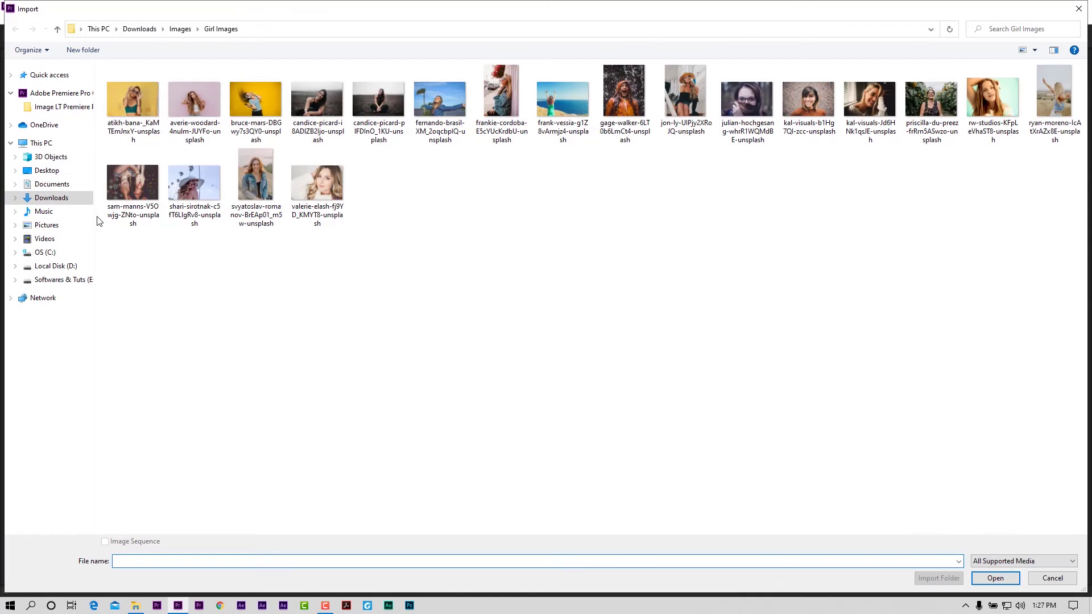
double_click(932, 97)
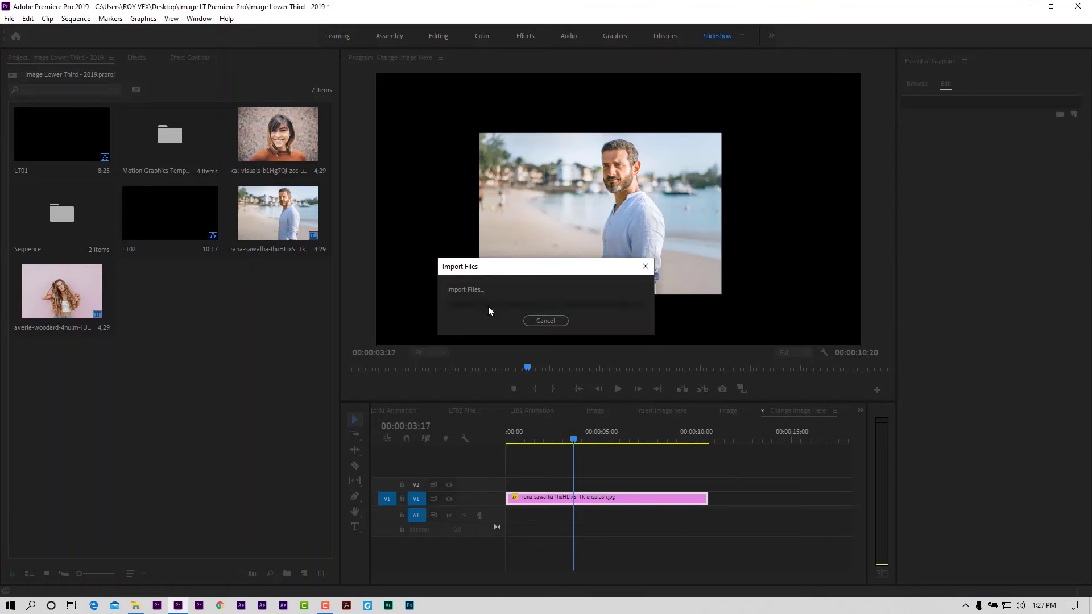
drag(164, 316, 506, 485)
drag(600, 484, 705, 484)
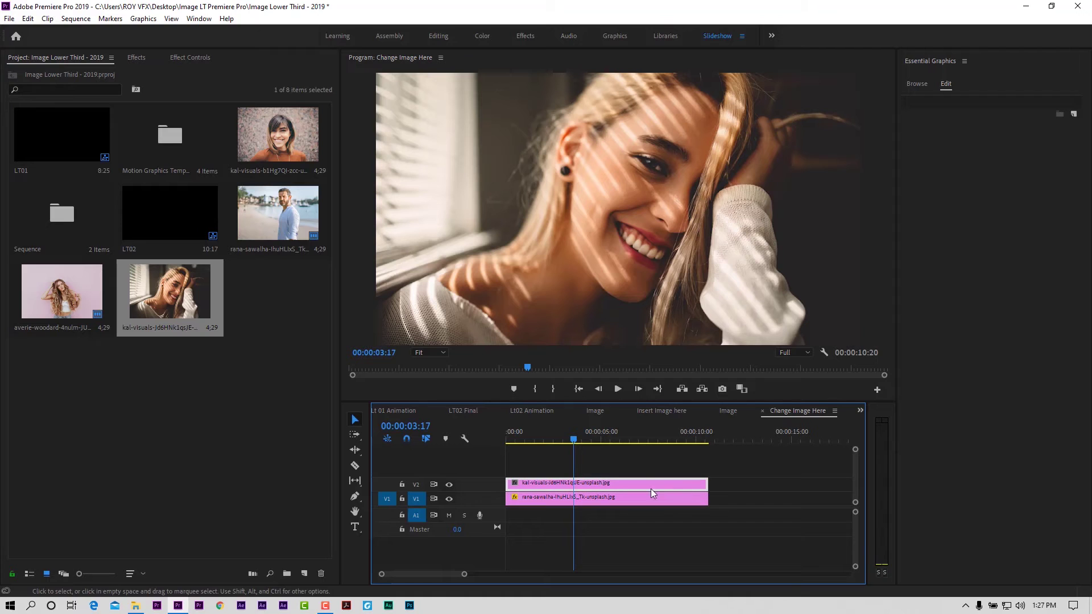
Step: Scale the portrait to 26, set Position Y to 424, and hide the beach photo track
click(202, 62)
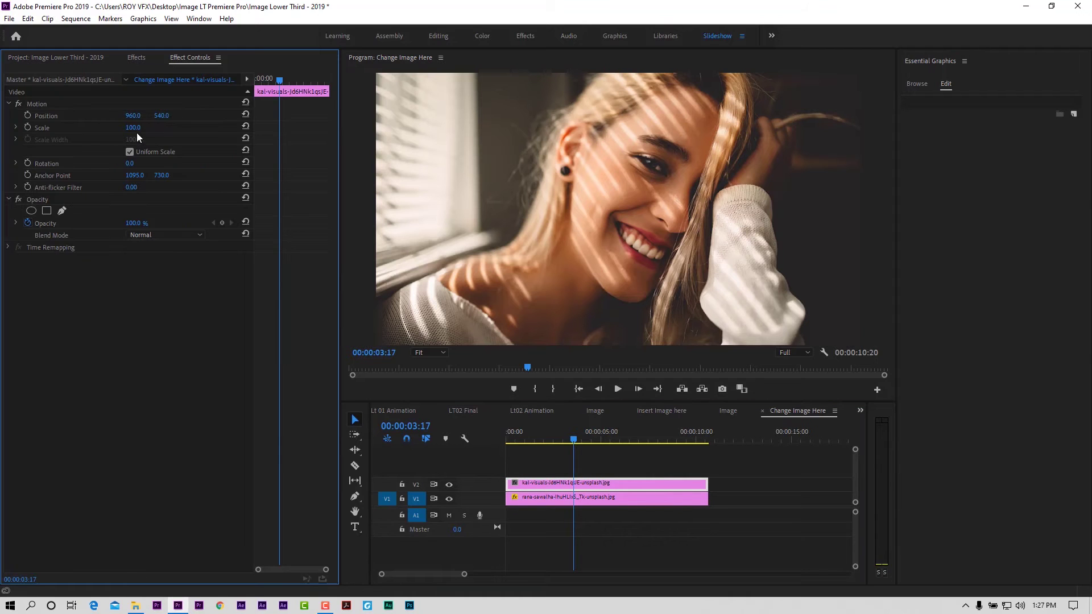
drag(132, 127, 91, 128)
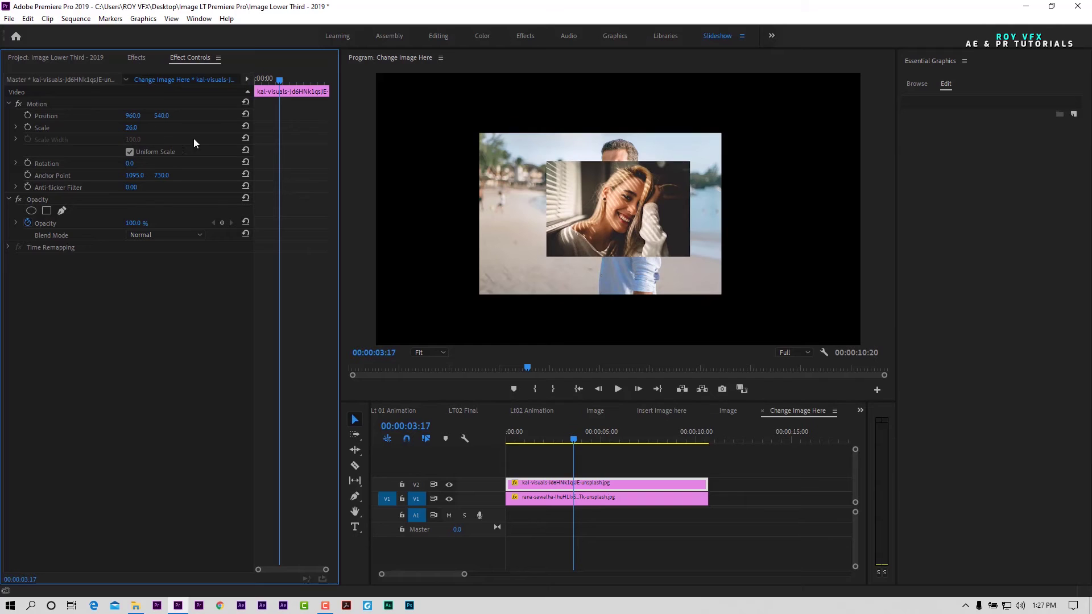
drag(161, 117, 95, 116)
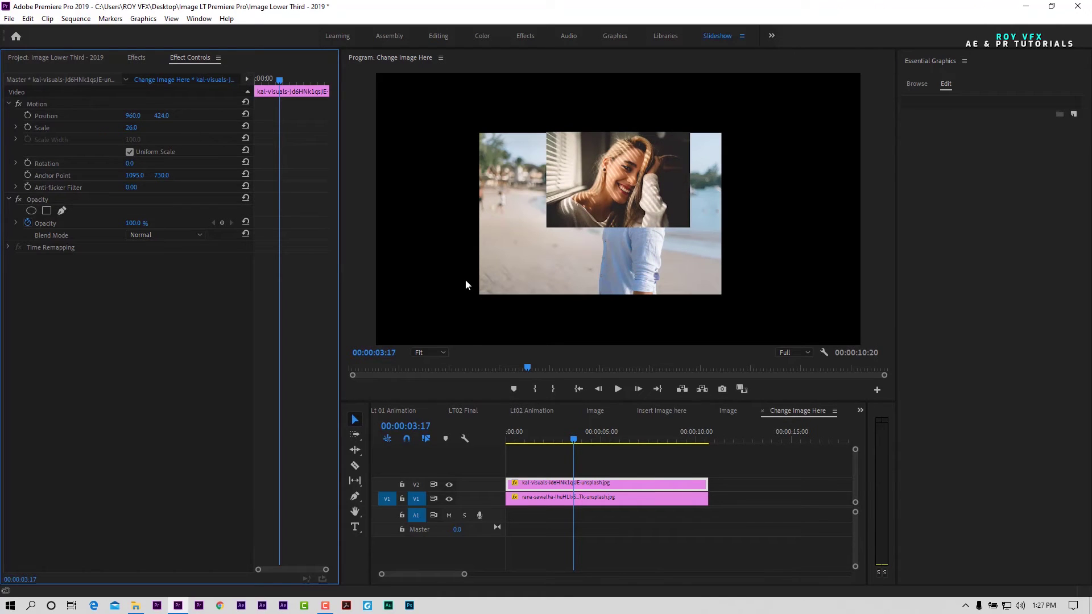
click(450, 499)
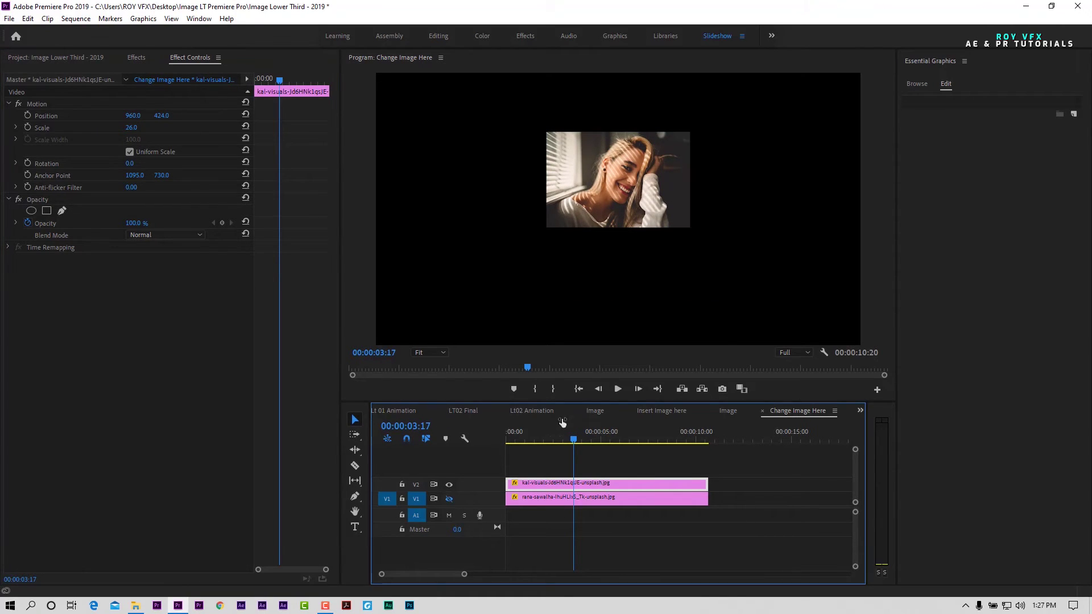
click(464, 411)
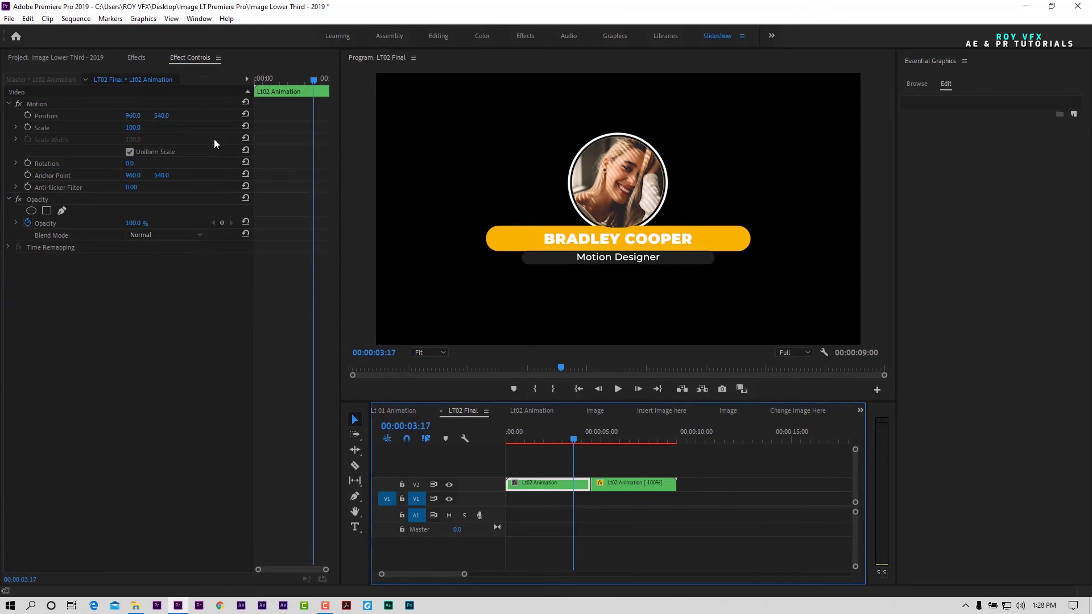
Step: Move from the Change Image Here sequence through LT02 Final to the Lt02 Animation timeline
click(799, 411)
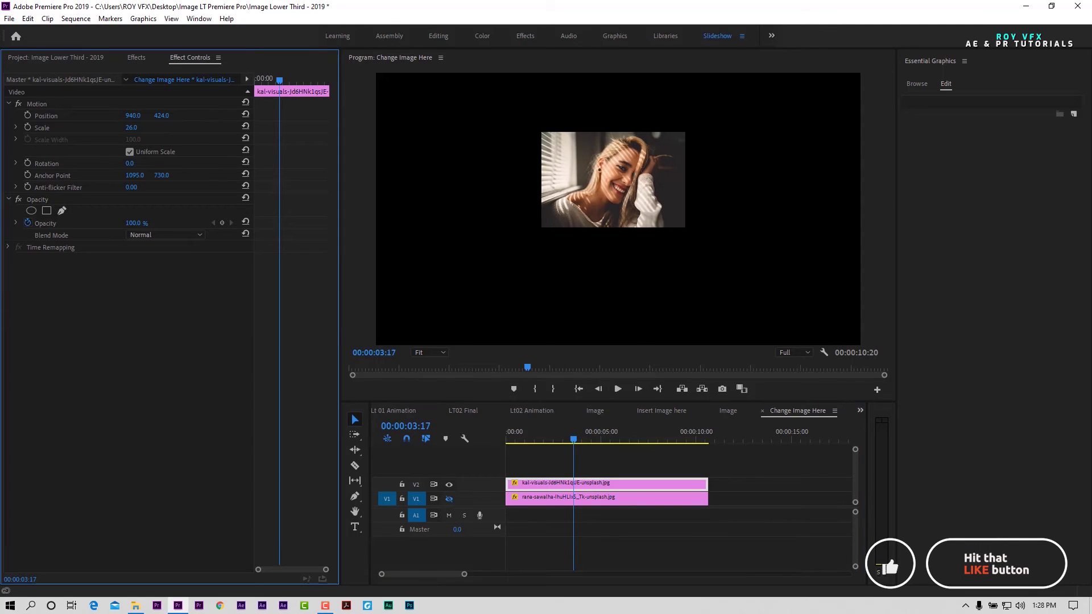
click(472, 410)
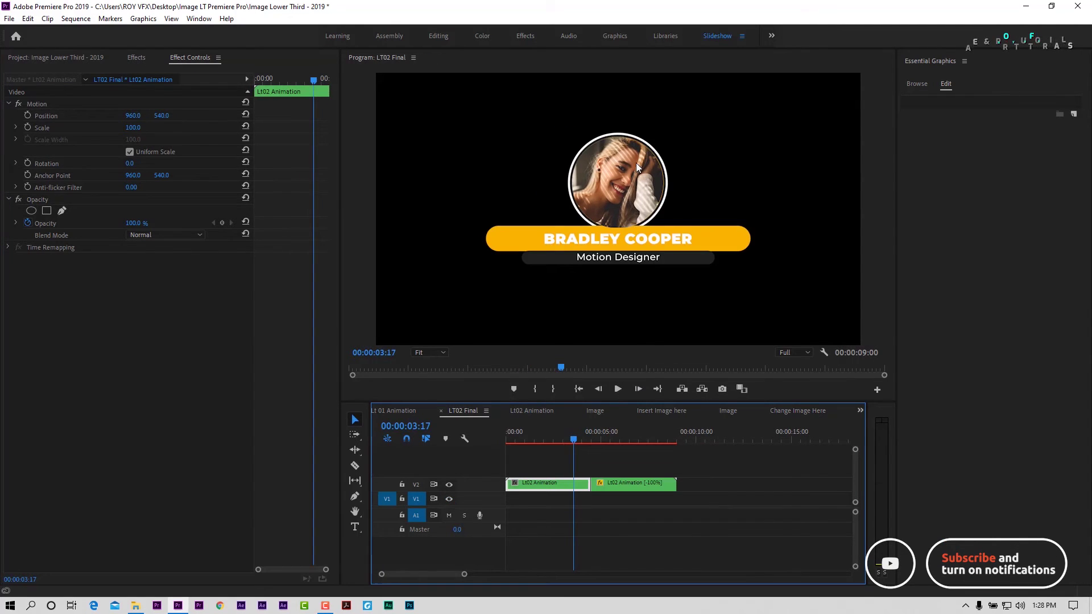
click(537, 412)
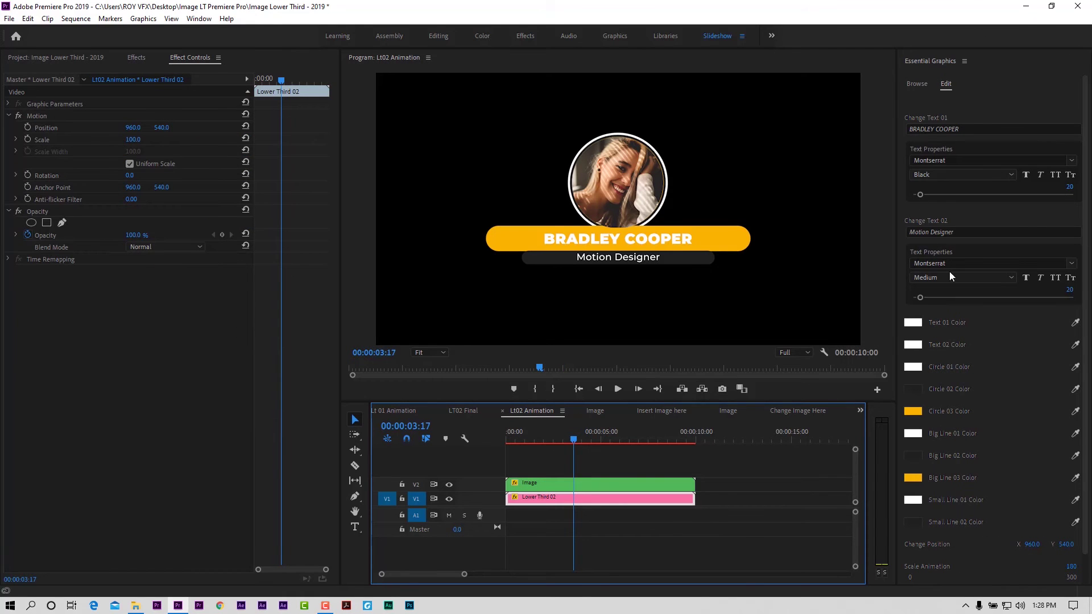
Step: Replace the BRADLEY COOPER title with 'Change Text Here'
click(968, 127)
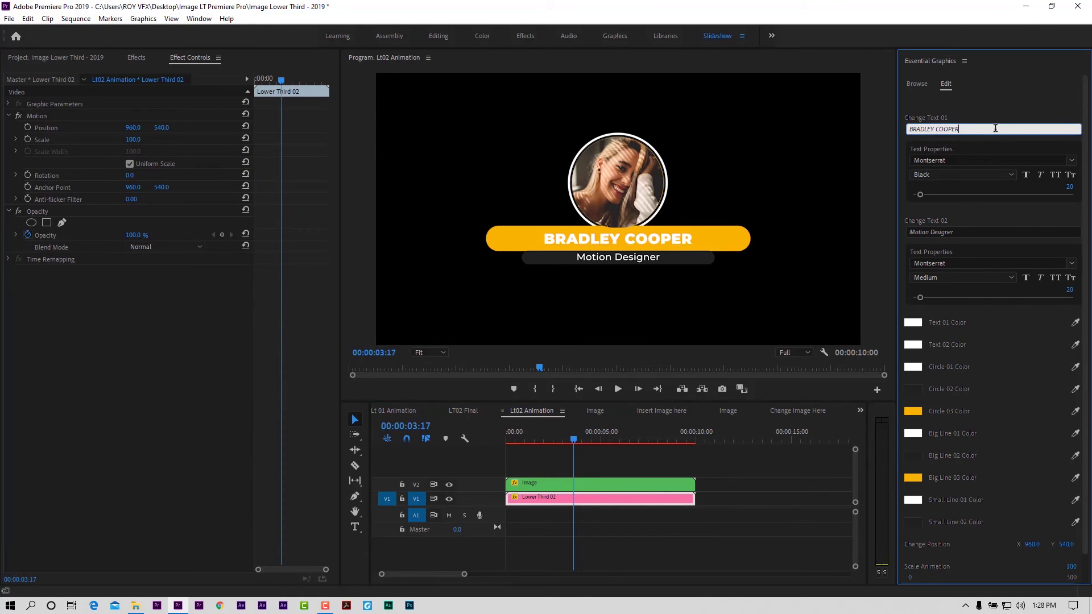
text(Chan)
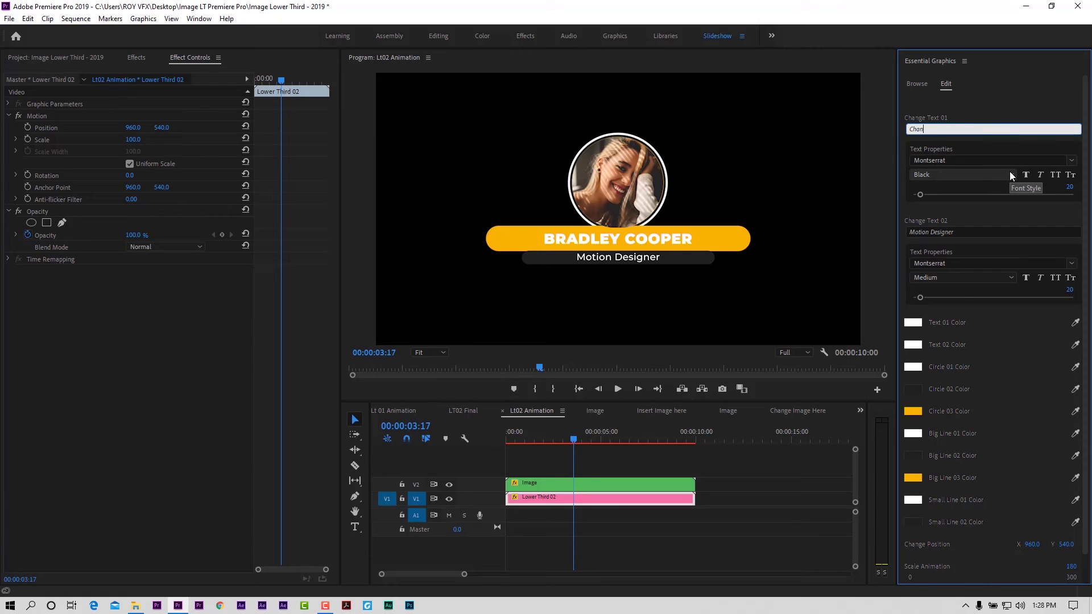
text(ge Text Here)
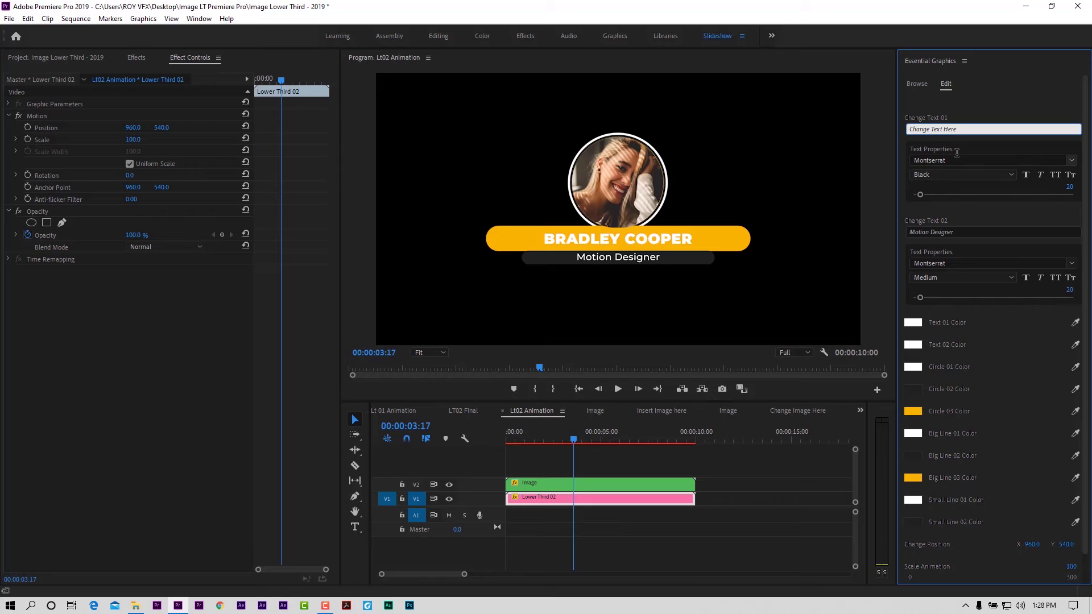
click(953, 161)
Step: Set the title font to Nexa Bold, after briefly trying Moonlight
click(955, 216)
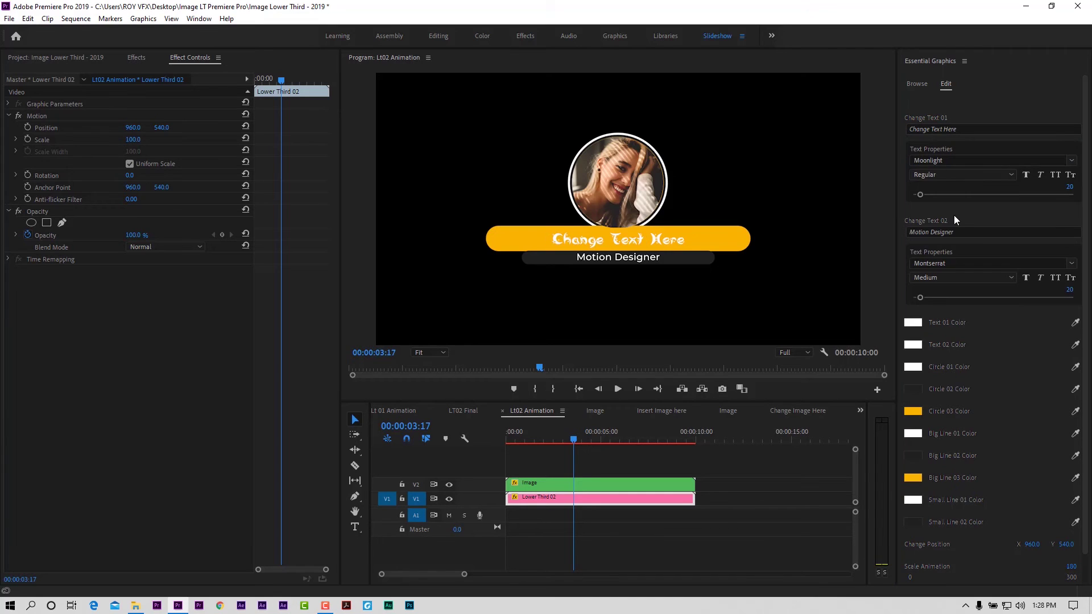
click(957, 162)
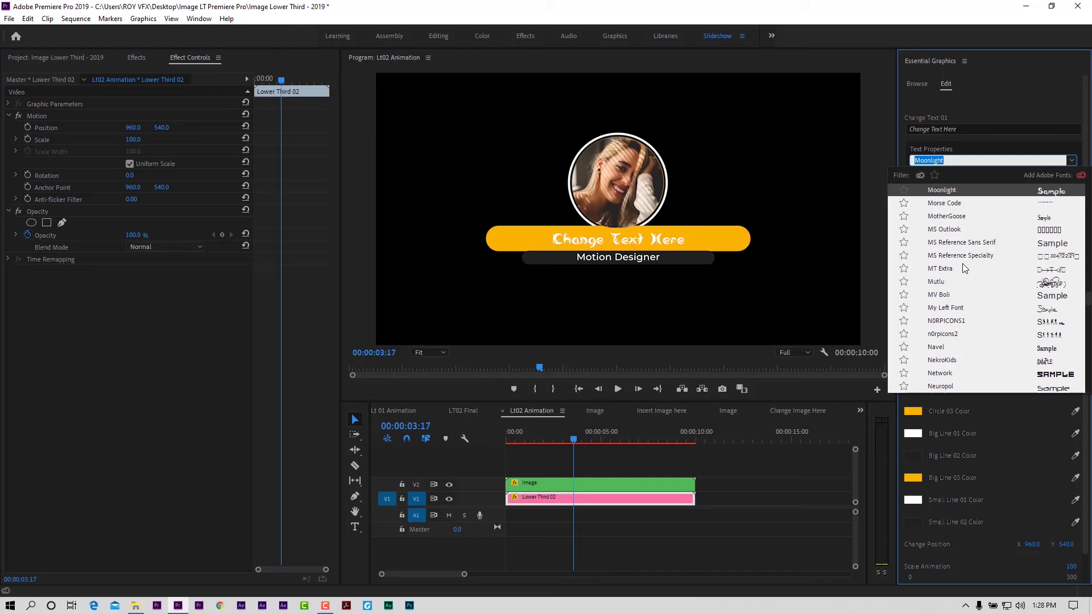
scroll(962, 257, down, 2)
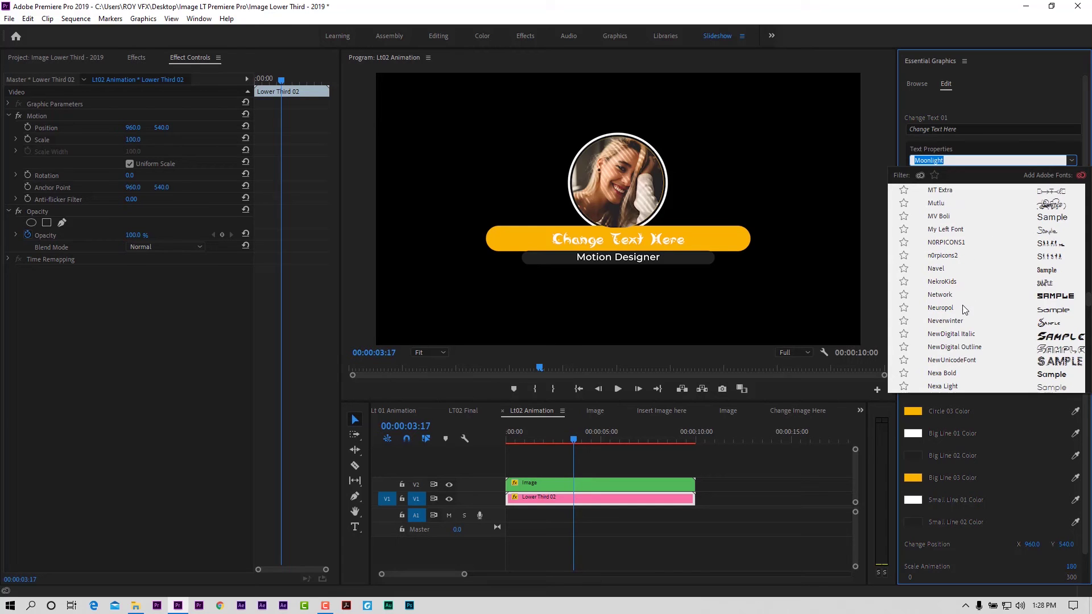
scroll(966, 310, down, 1)
click(955, 333)
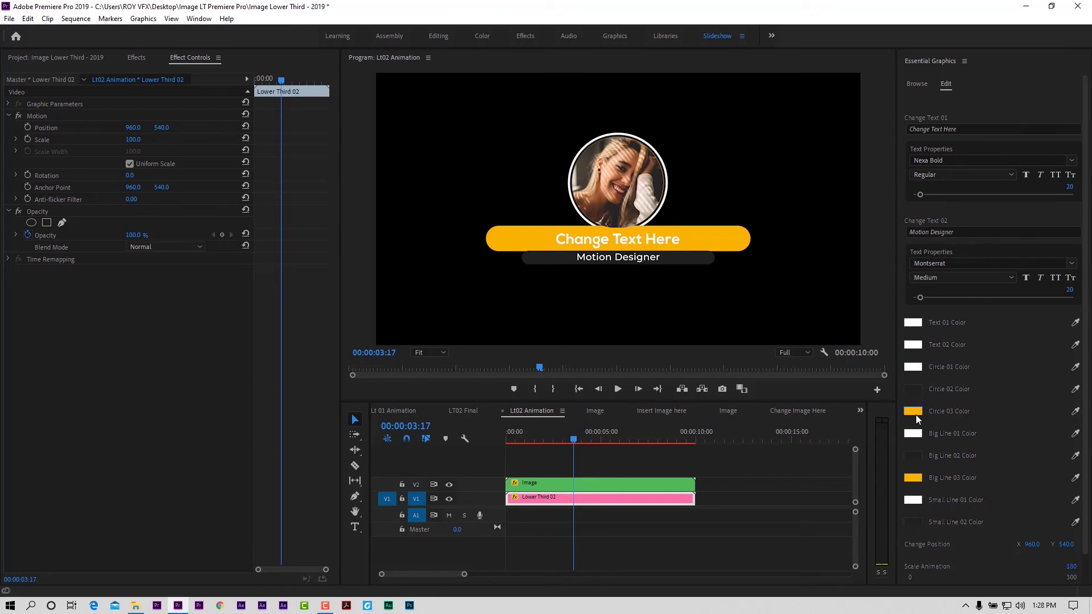
click(913, 479)
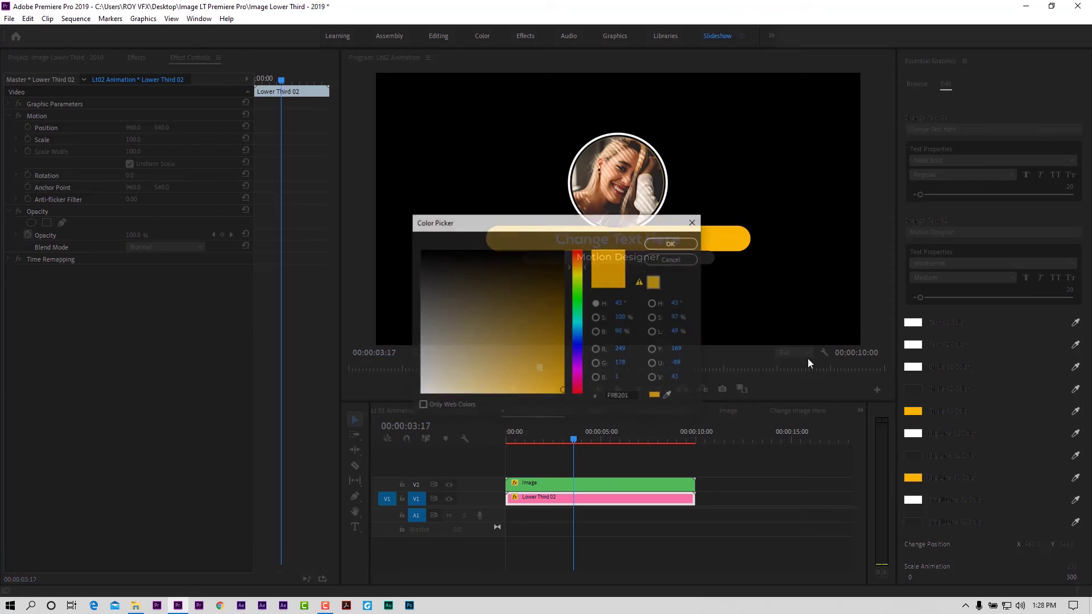
click(578, 255)
drag(532, 334, 548, 383)
click(678, 243)
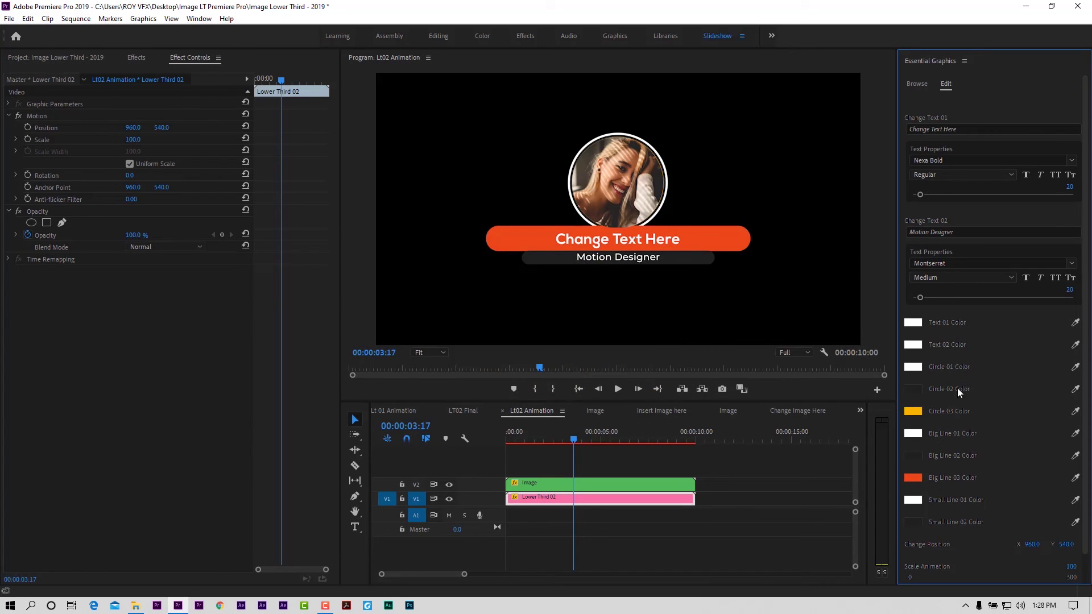
click(1076, 478)
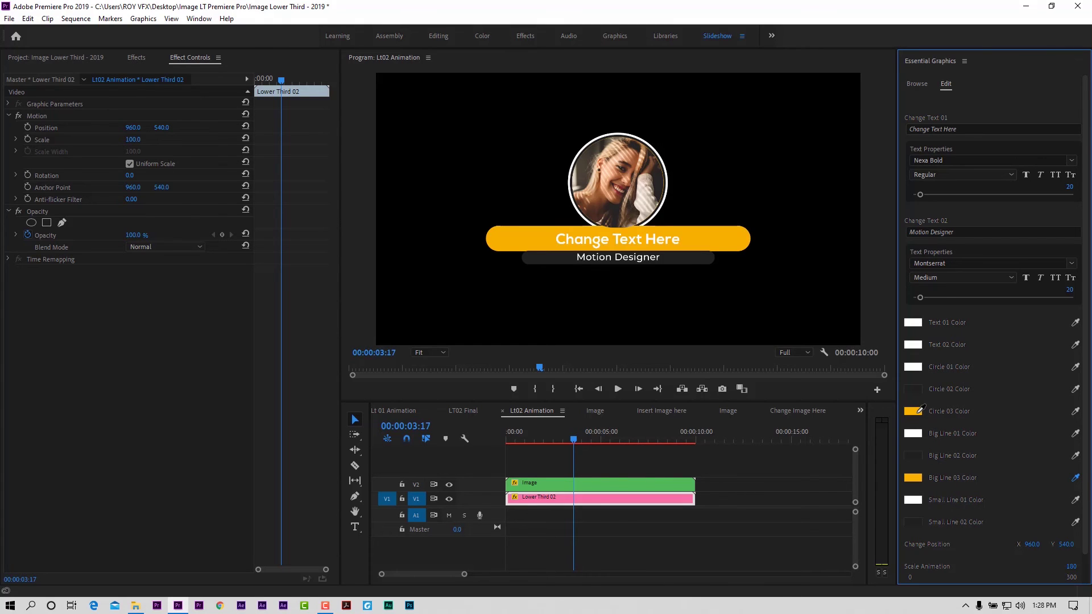
click(918, 413)
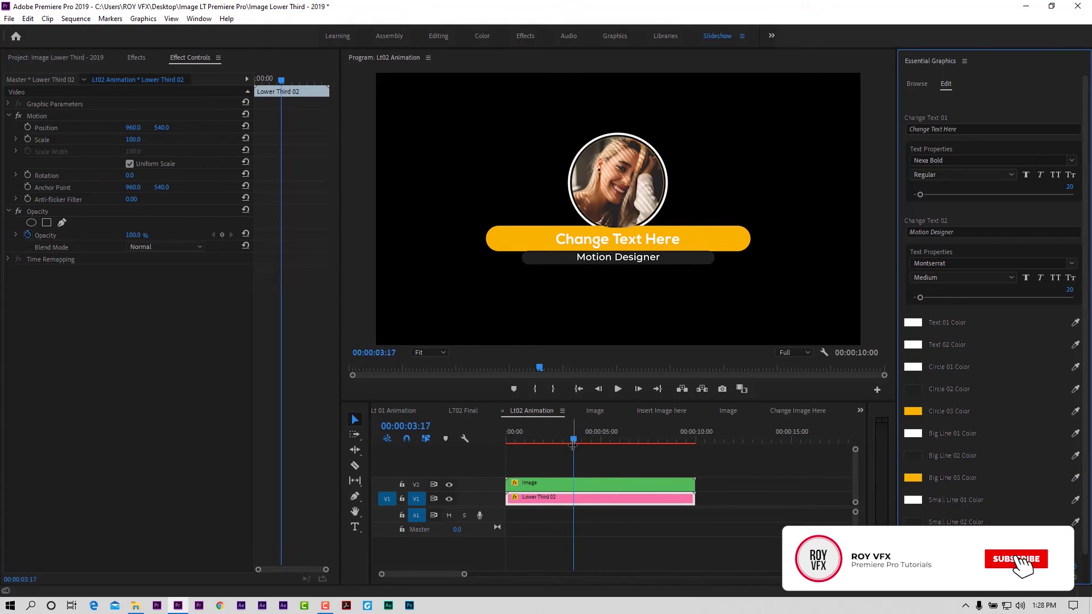
drag(544, 437, 570, 446)
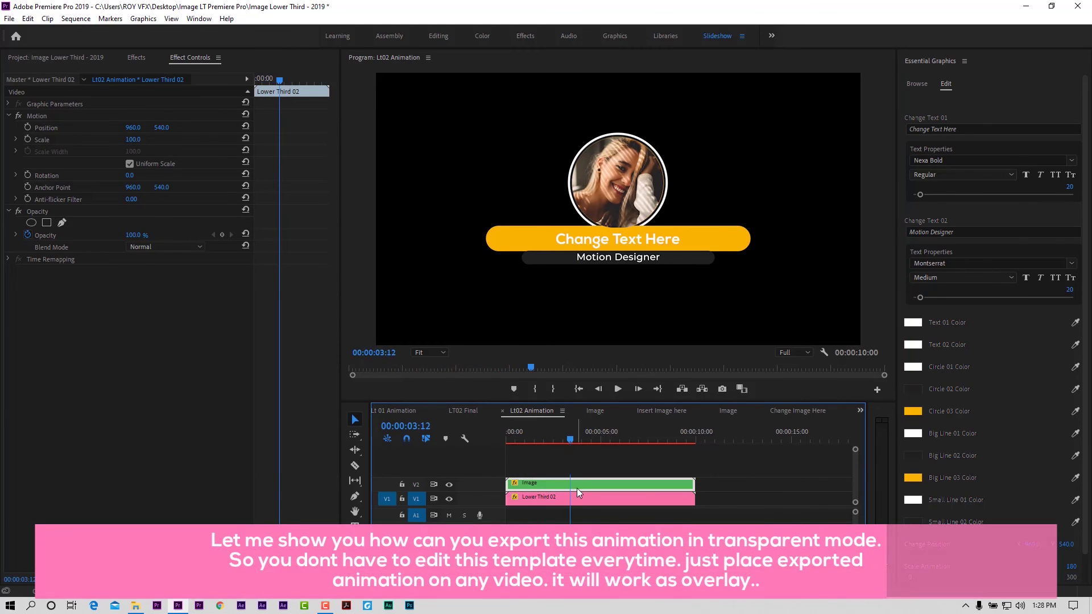
Step: Enable the Program Monitor Transparency Grid, park at 00:00:03:16, and select both lower-third clips
click(581, 485)
click(581, 484)
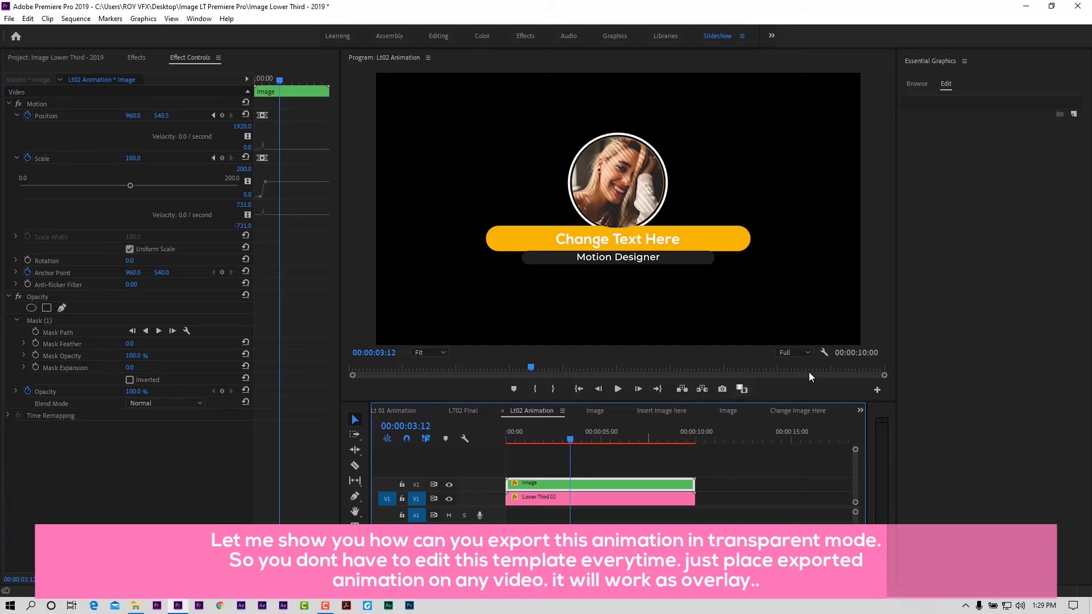
click(824, 352)
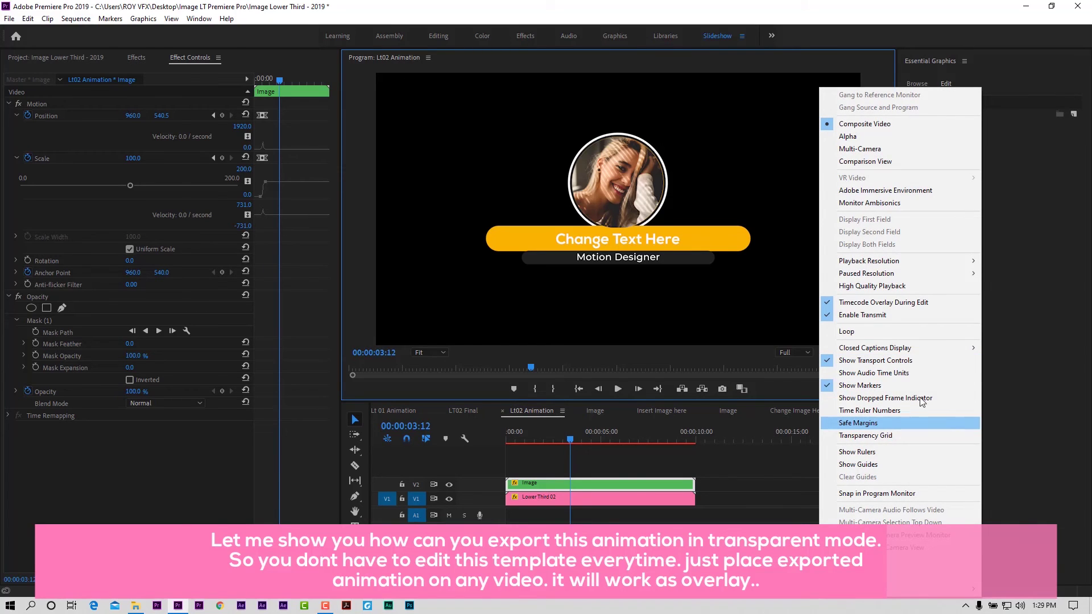
click(887, 436)
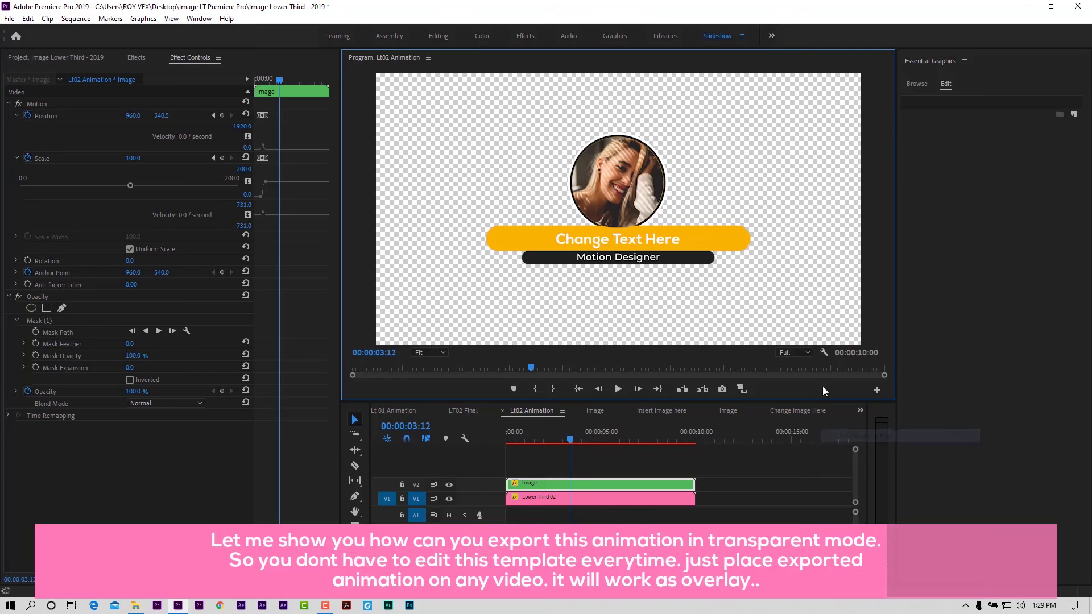
mouse_move(565, 445)
mouse_down()
mouse_move(516, 442)
mouse_move(571, 449)
mouse_up()
drag(721, 460, 580, 508)
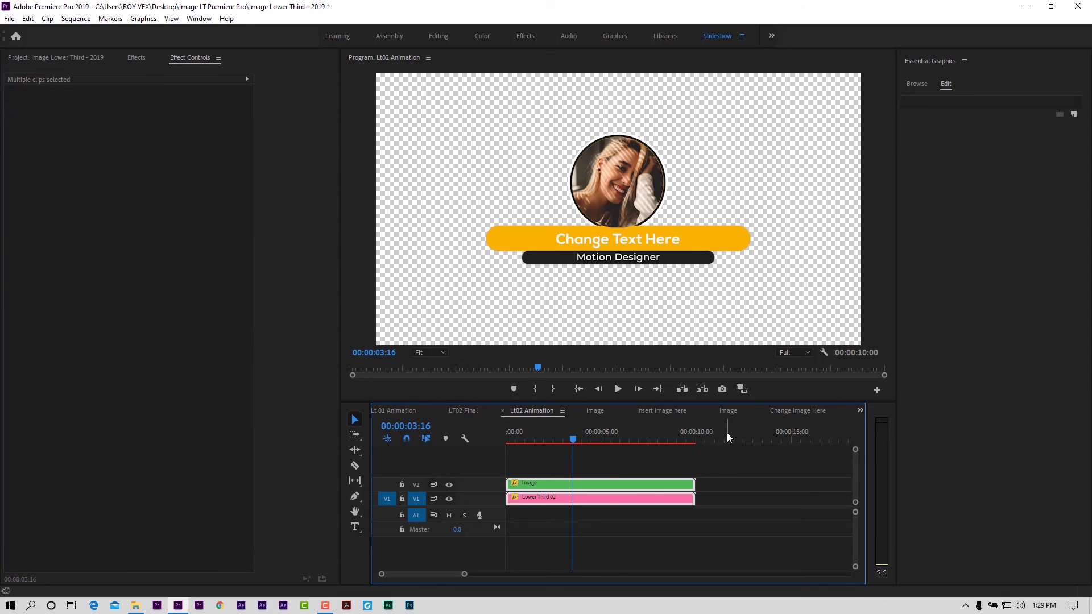
Step: Open the Export Media settings and set the format to QuickTime
click(9, 19)
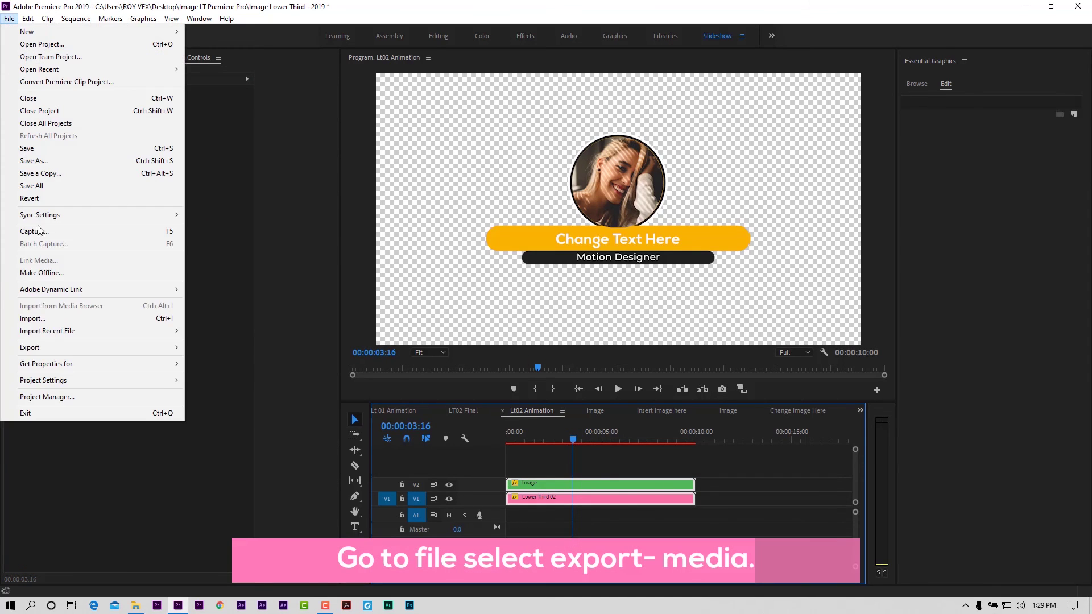
mouse_move(134, 352)
click(228, 346)
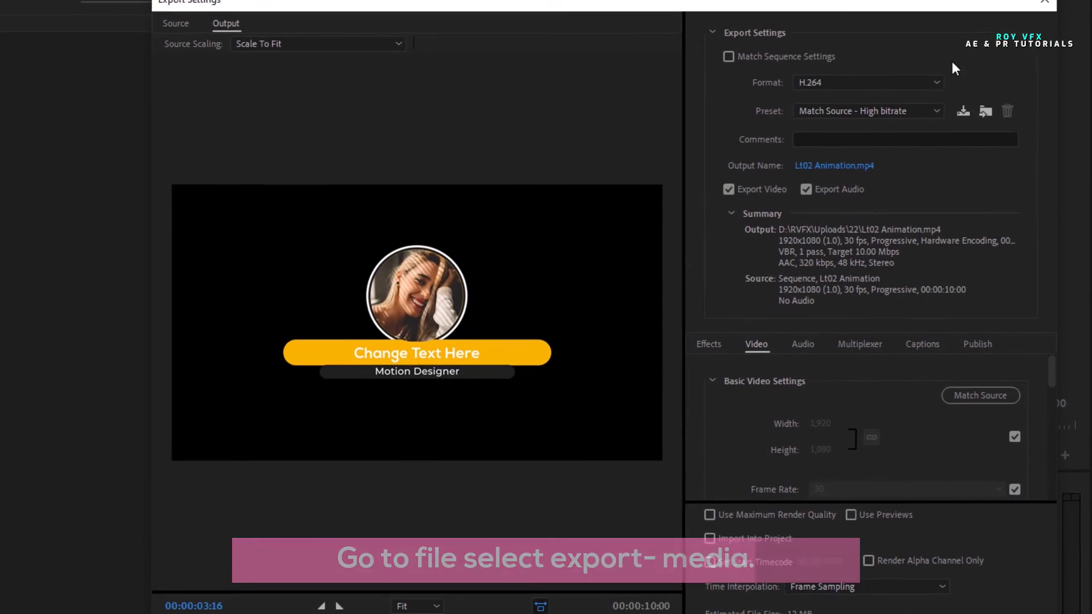
click(902, 83)
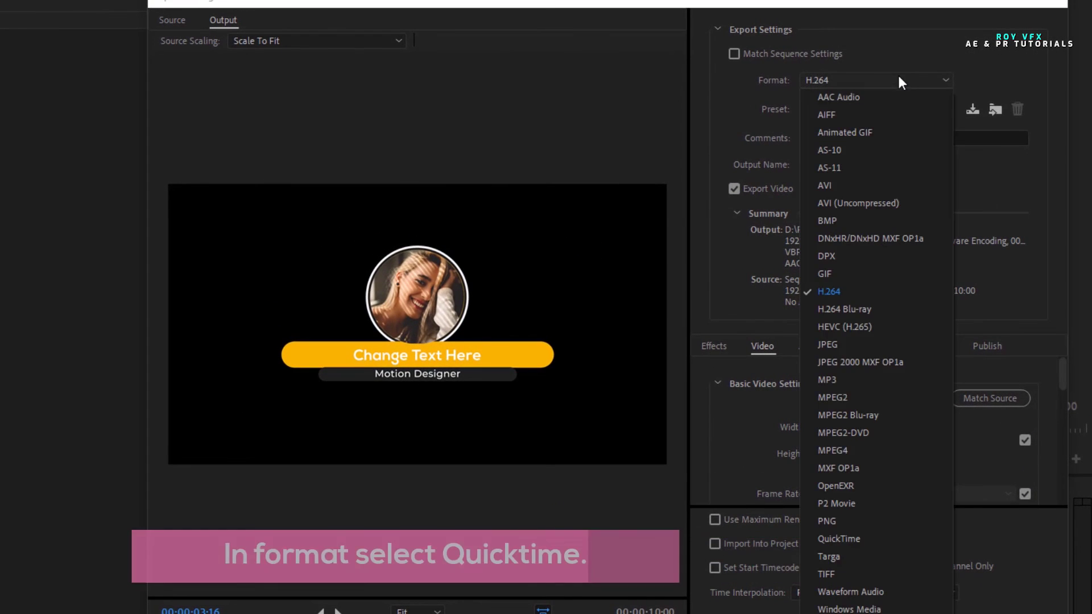
click(840, 538)
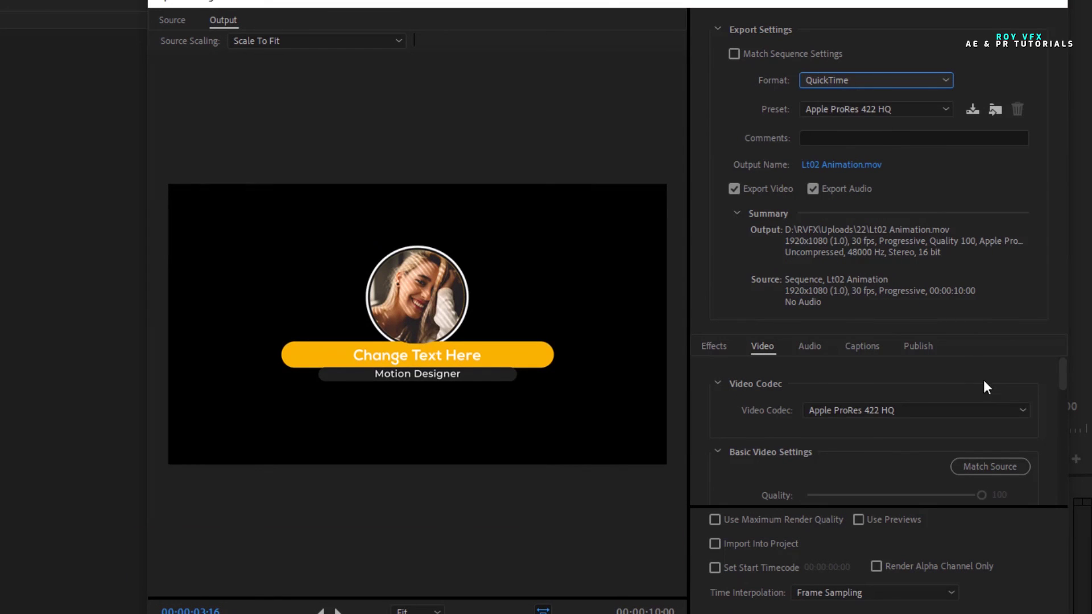
Step: Choose the Animation codec with 8-bpc + alpha depth and start exporting Lt02 Animation.mov
click(891, 412)
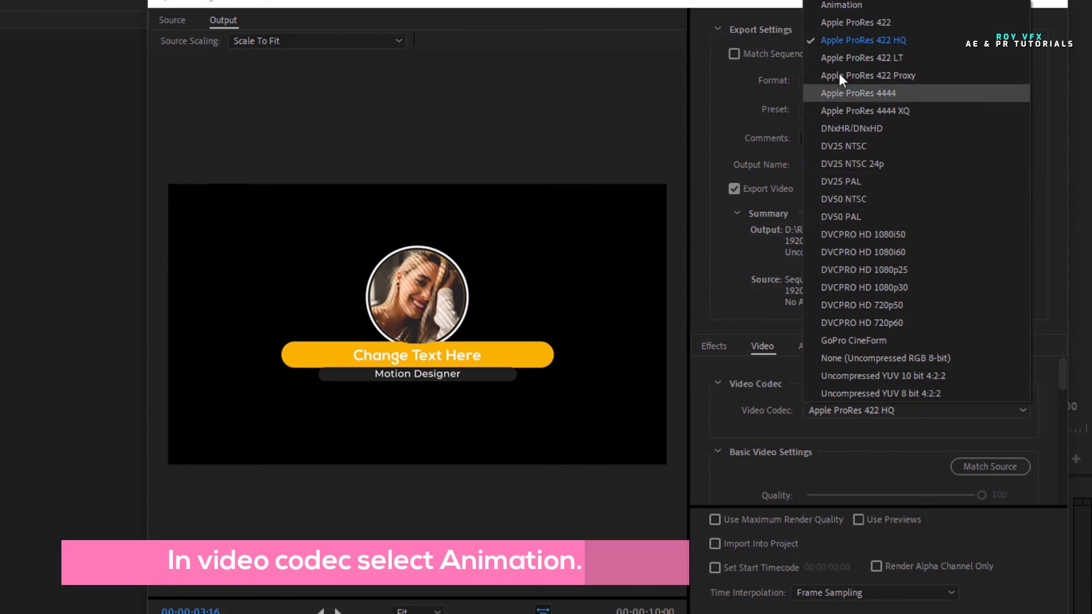
click(850, 5)
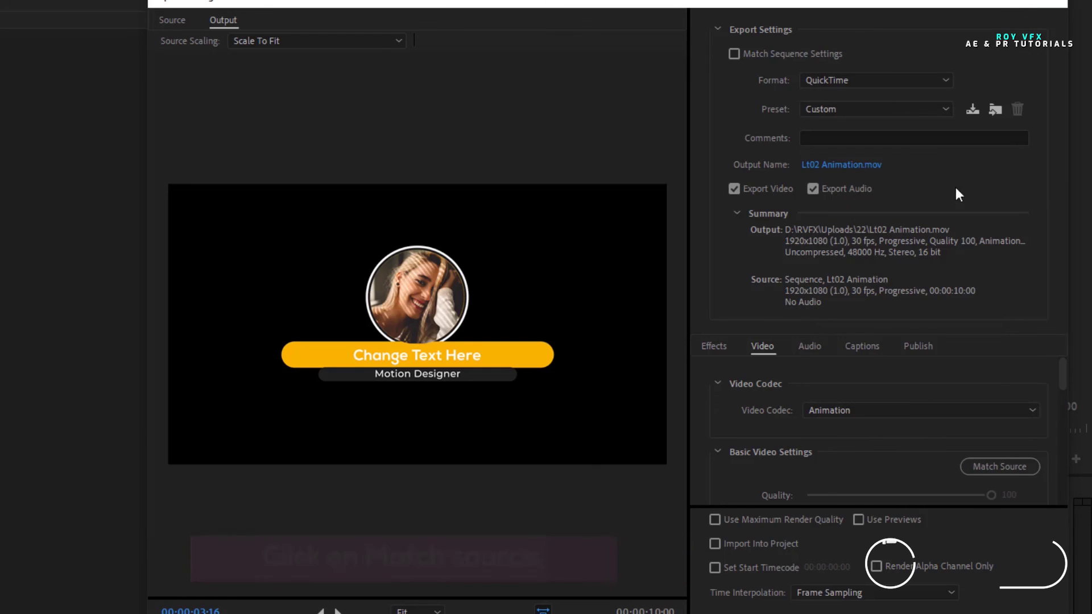
drag(1062, 373, 1062, 393)
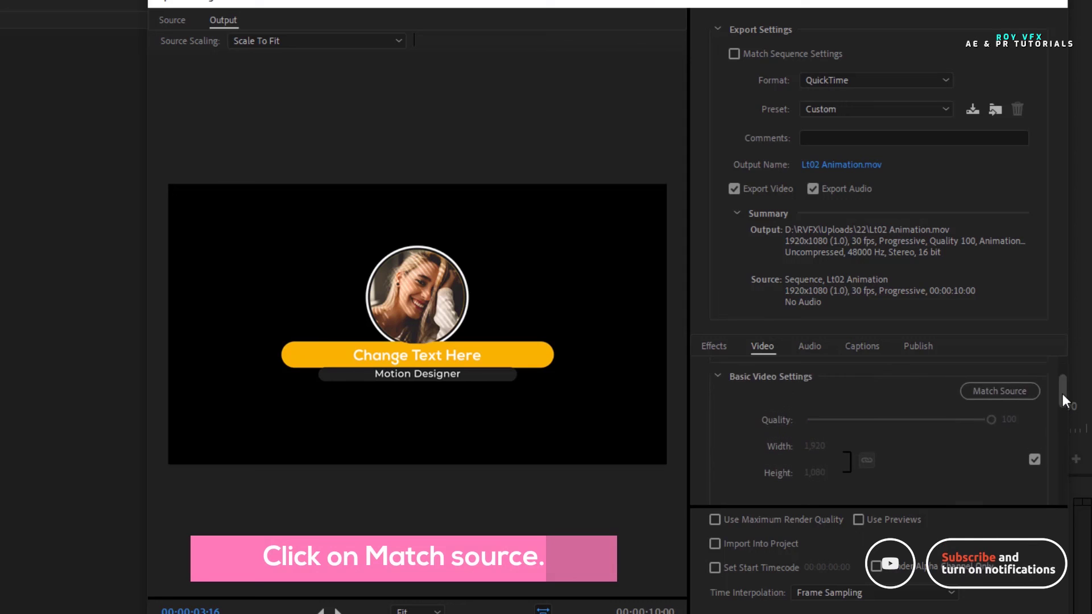
scroll(989, 421, up, 2)
drag(1064, 384, 1060, 436)
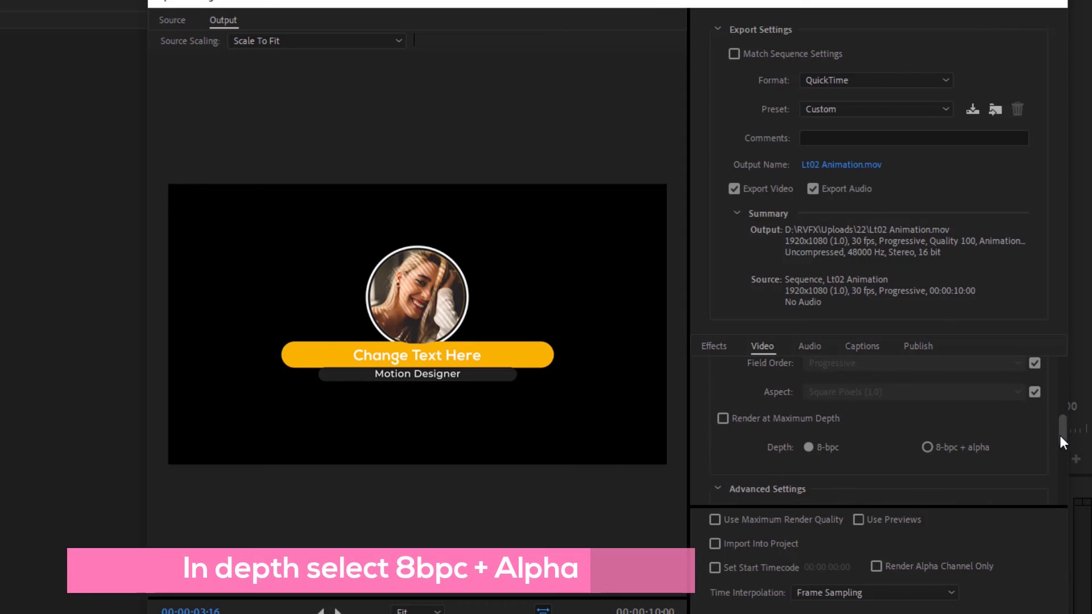
click(930, 449)
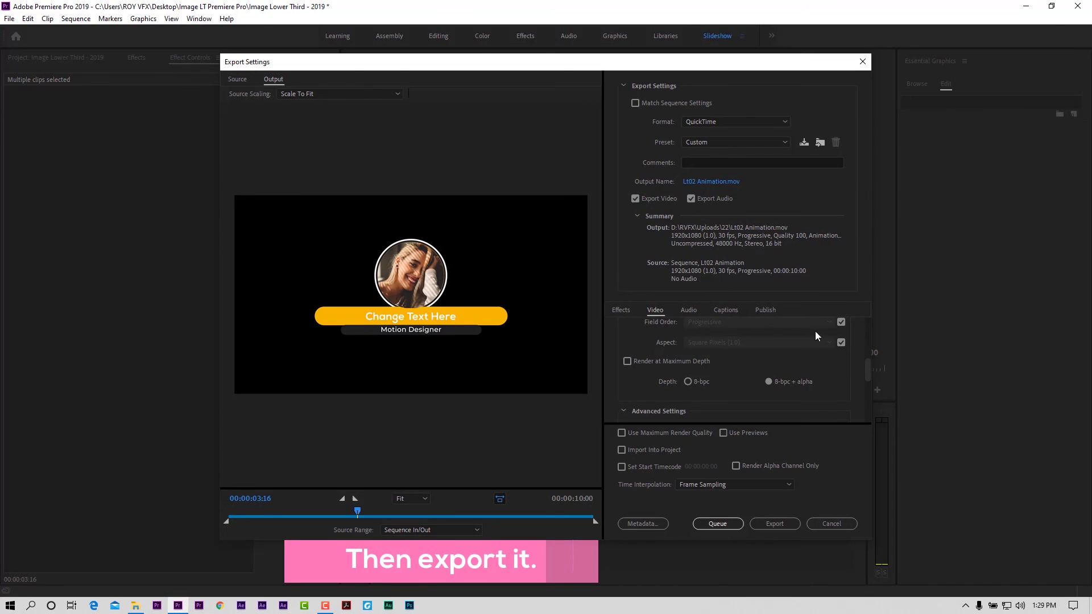
click(774, 521)
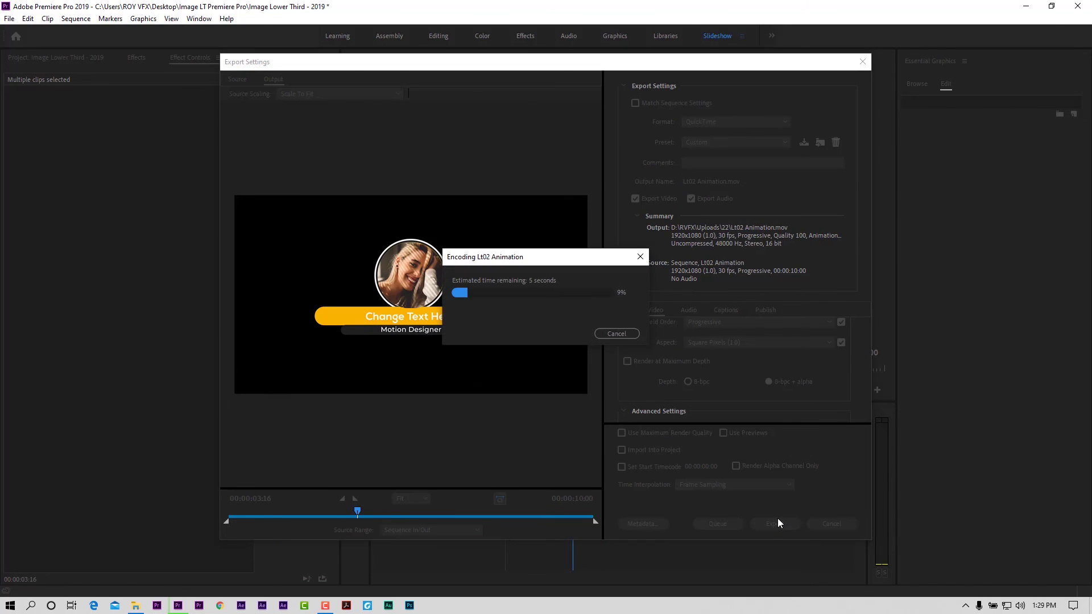